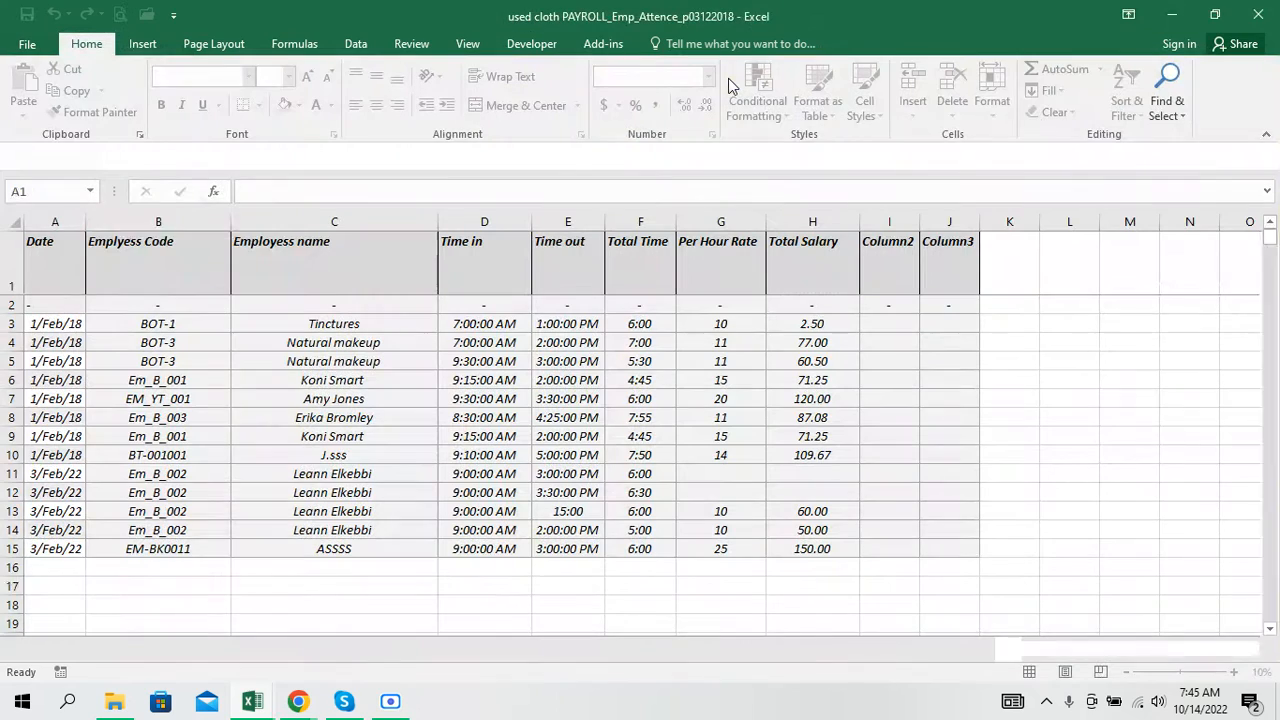
Step: Look over the main menu, employee ledger, employee list and attendance form, and open the Add New Employee form
{"action": "left_click", "coordinate": [532, 158]}
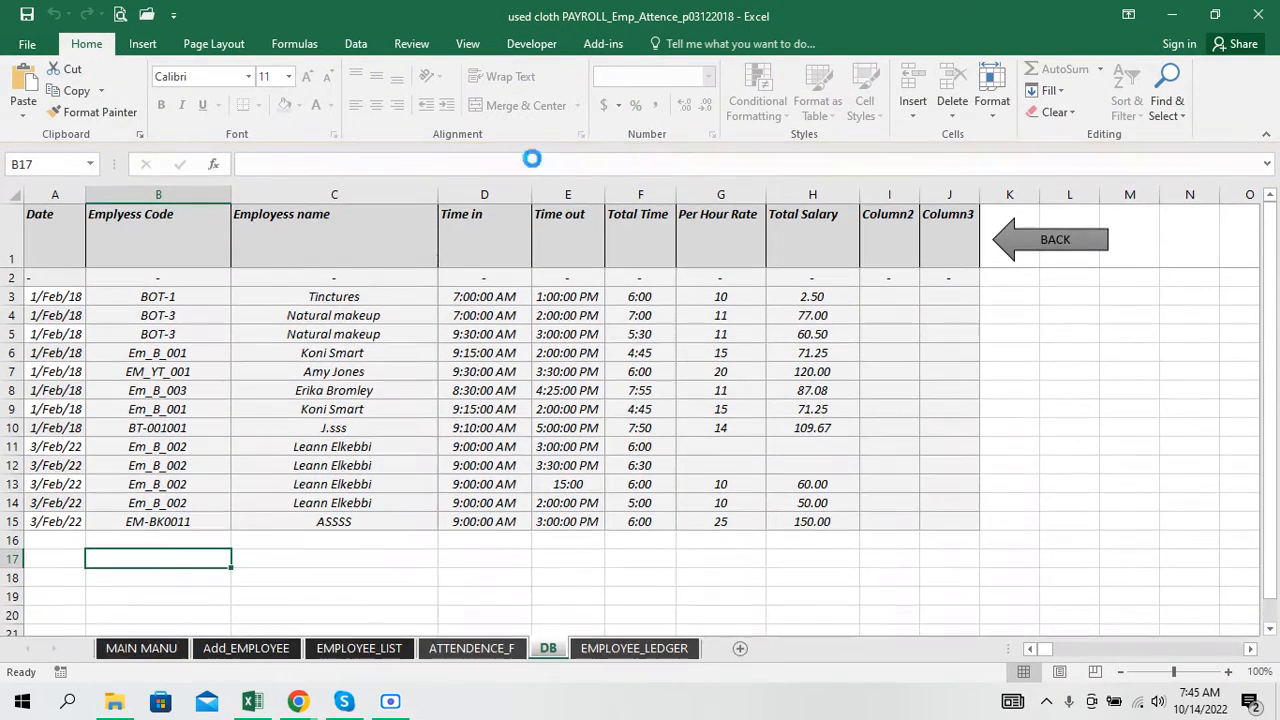
{"action": "left_click", "coordinate": [142, 648]}
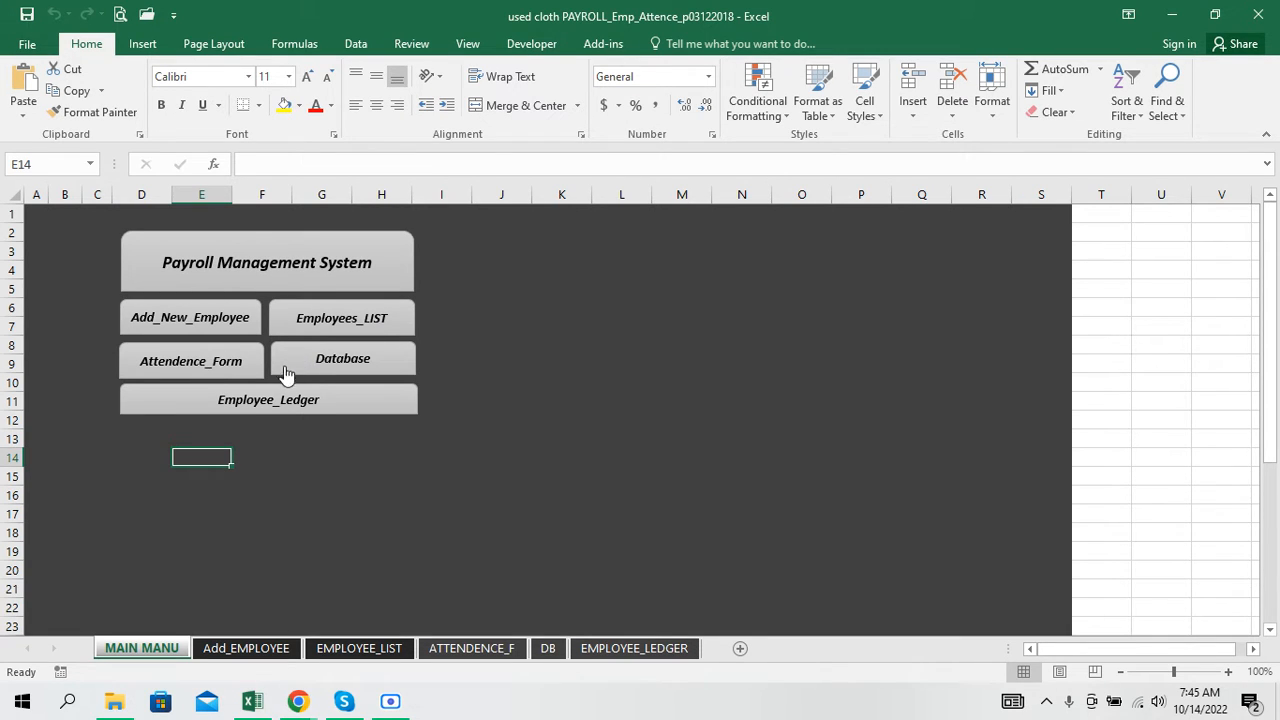
{"action": "left_click", "coordinate": [257, 405]}
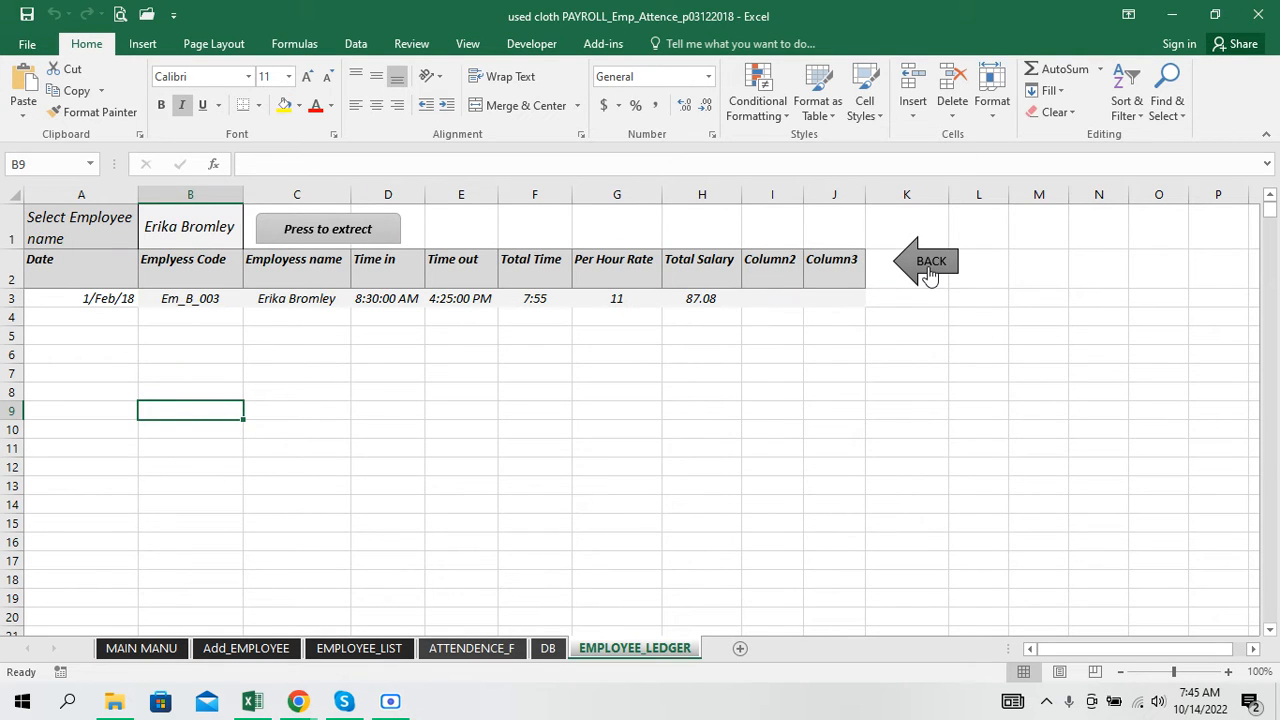
{"action": "left_click", "coordinate": [929, 275]}
{"action": "left_click", "coordinate": [345, 320]}
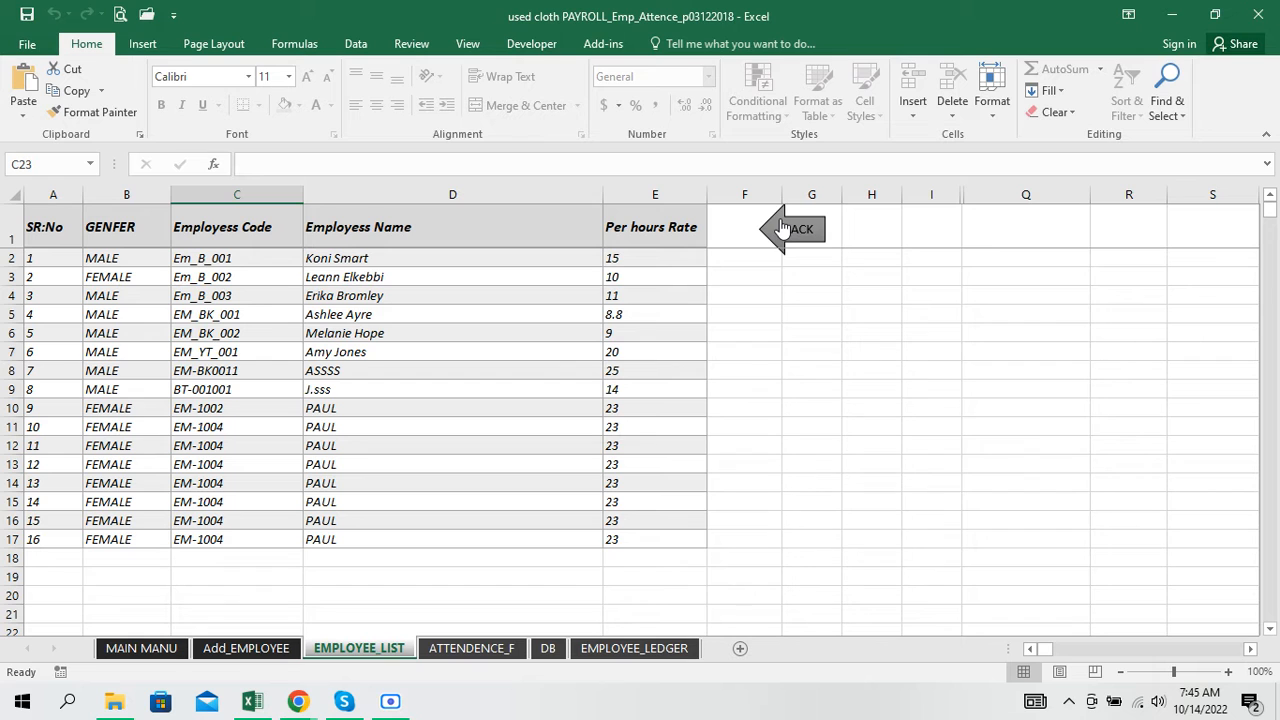
{"action": "left_click", "coordinate": [484, 650]}
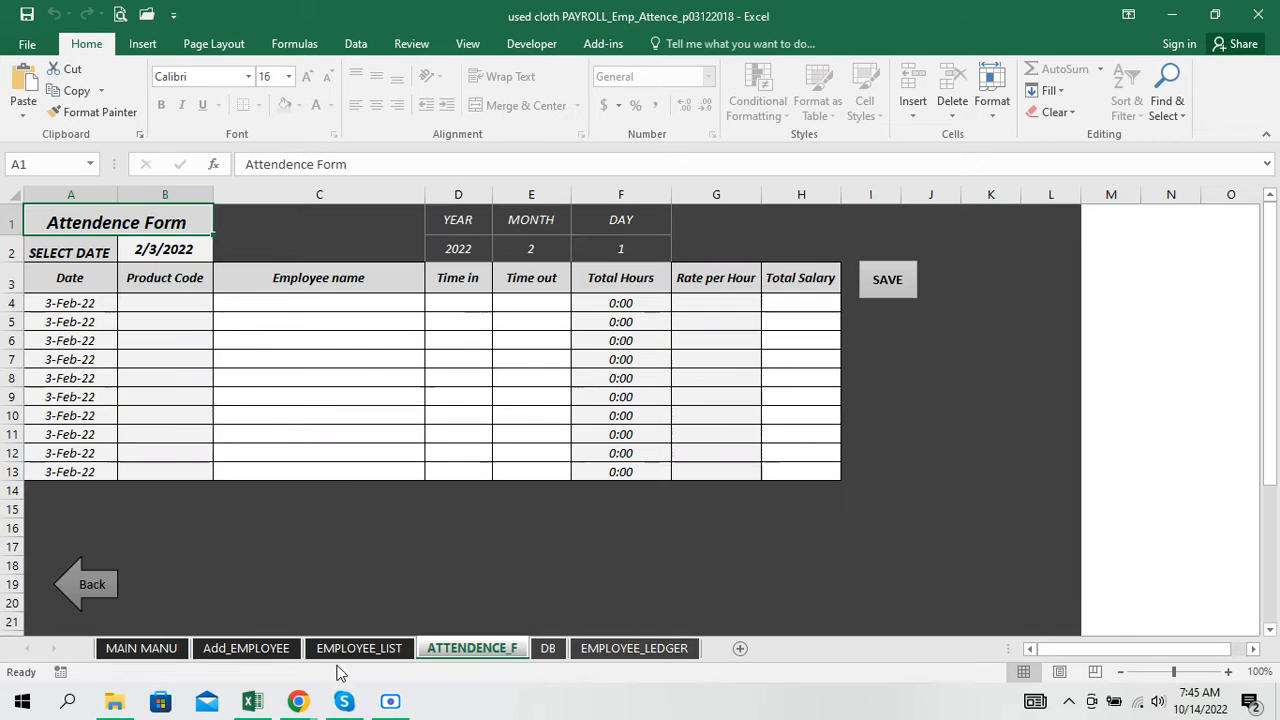
{"action": "left_click", "coordinate": [277, 656]}
{"action": "left_click", "coordinate": [167, 658]}
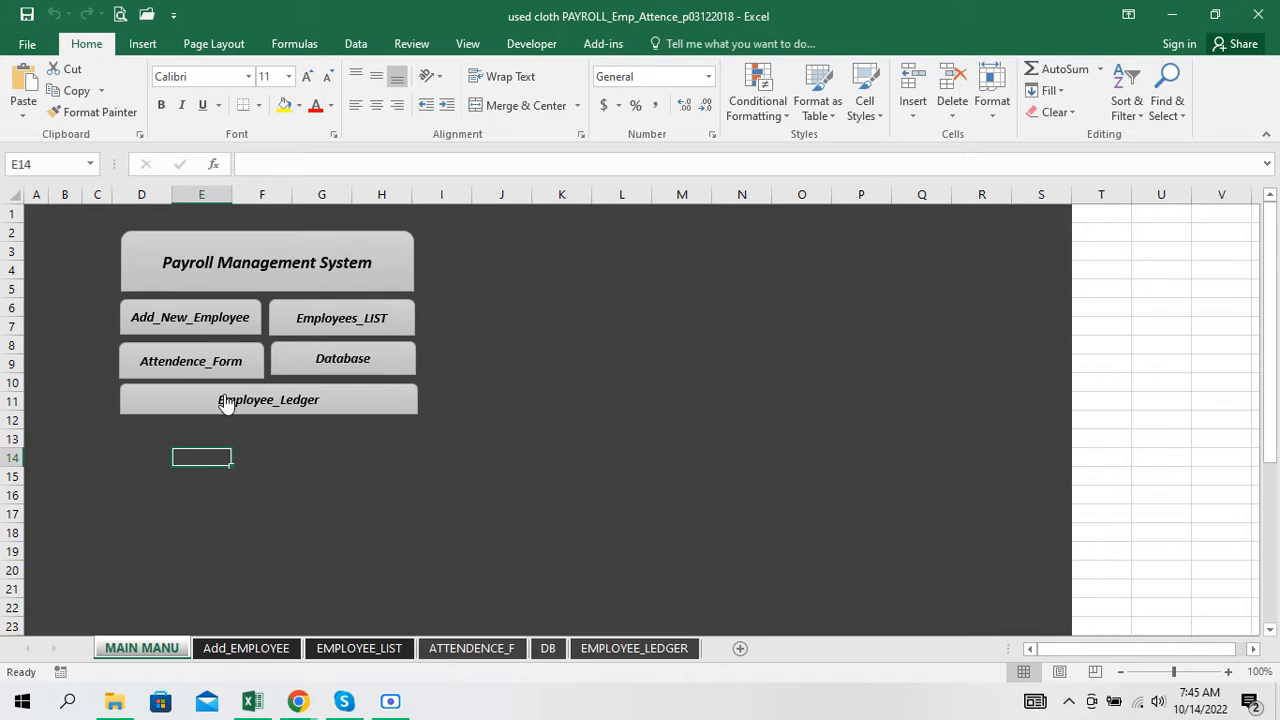
{"action": "left_click", "coordinate": [200, 317]}
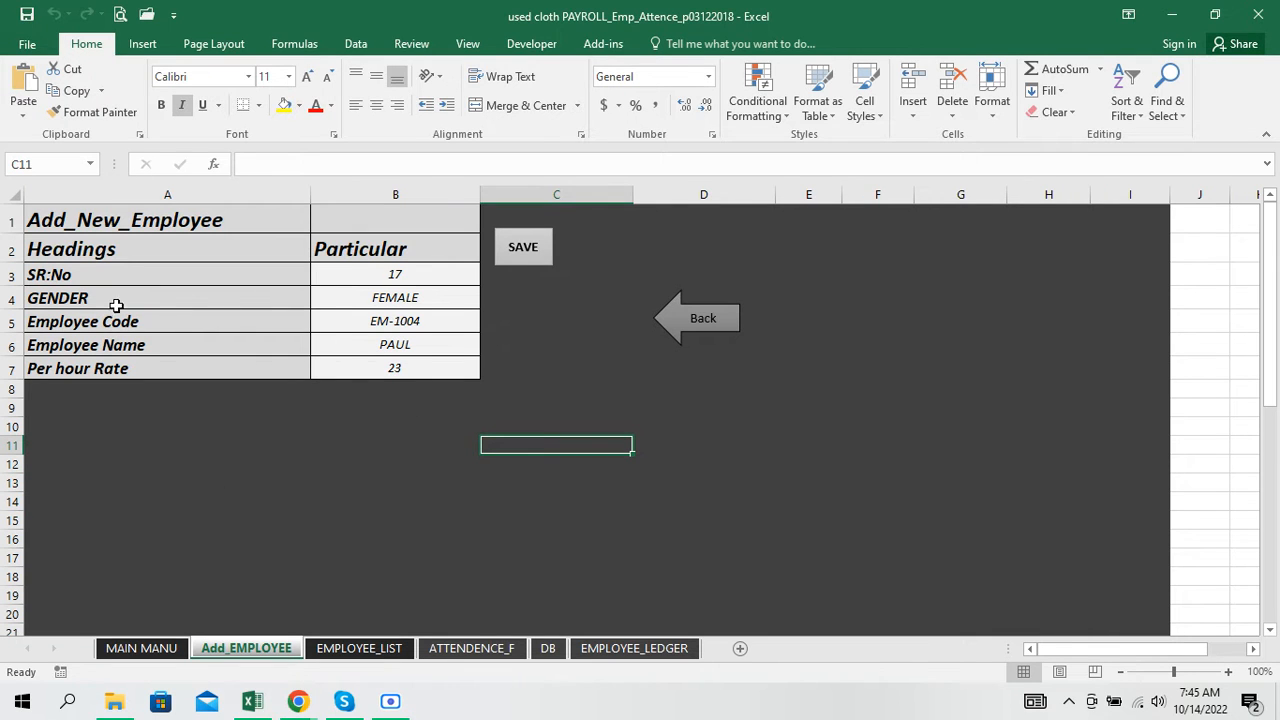
Step: Try overwriting the SR:No formula in B3 with 5, and undo the entry
{"action": "left_click", "coordinate": [369, 275]}
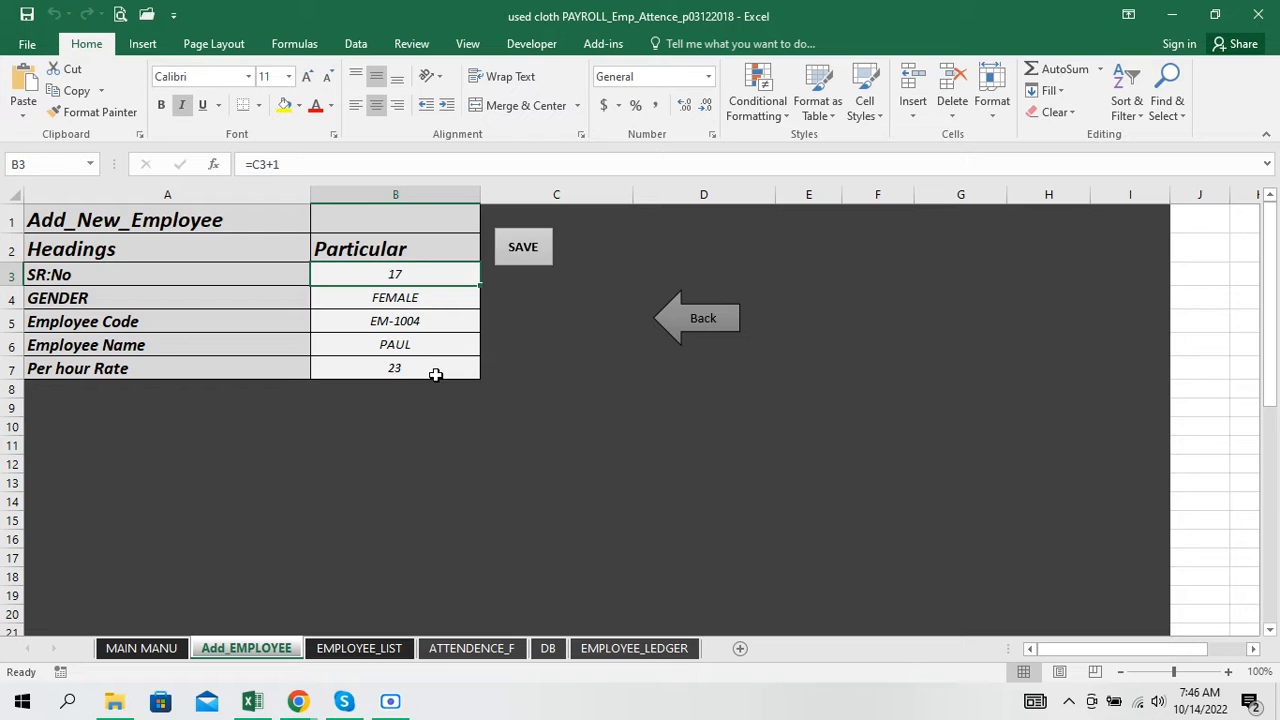
{"action": "left_click", "coordinate": [447, 323]}
{"action": "left_click", "coordinate": [443, 296]}
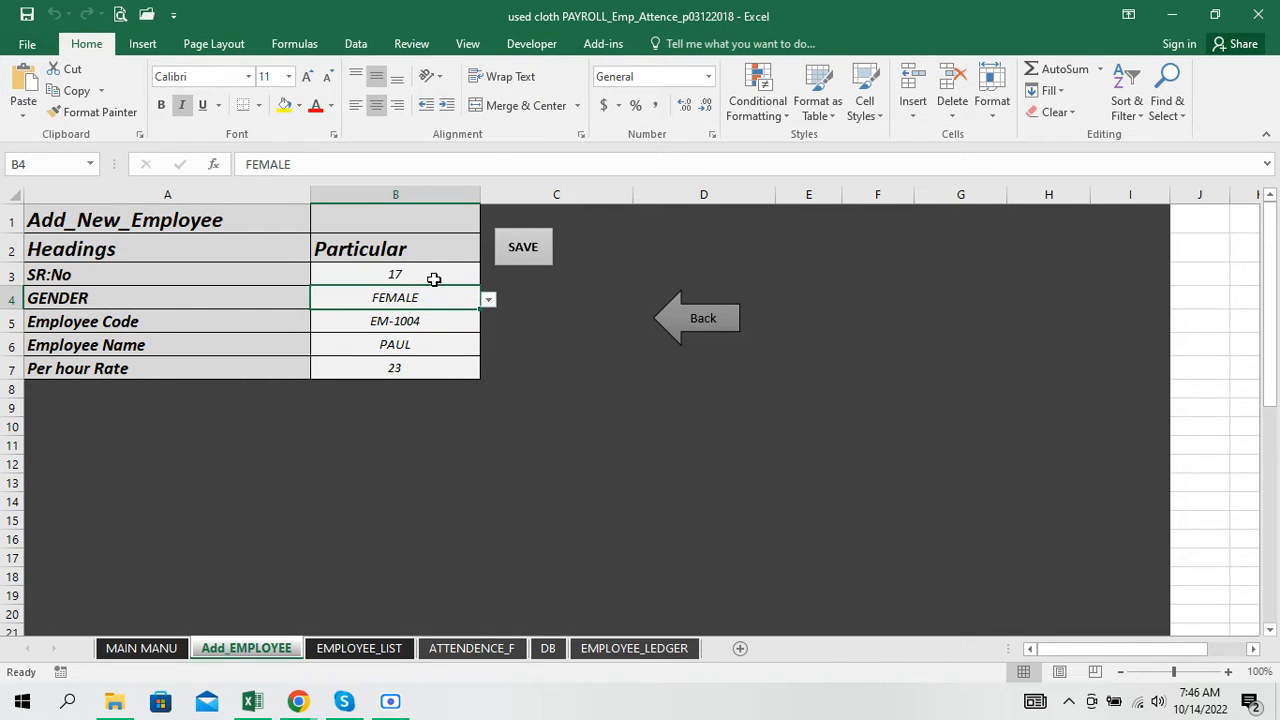
{"action": "left_click", "coordinate": [434, 279]}
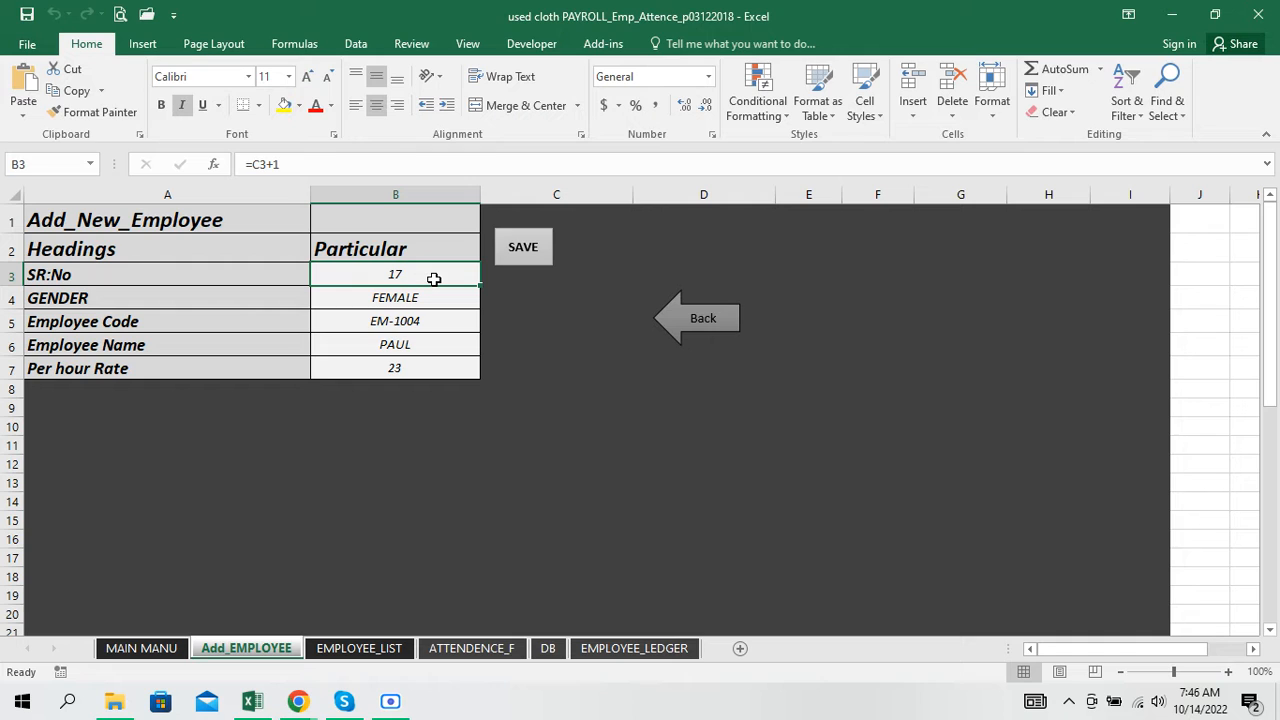
{"action": "type", "text": "5"}
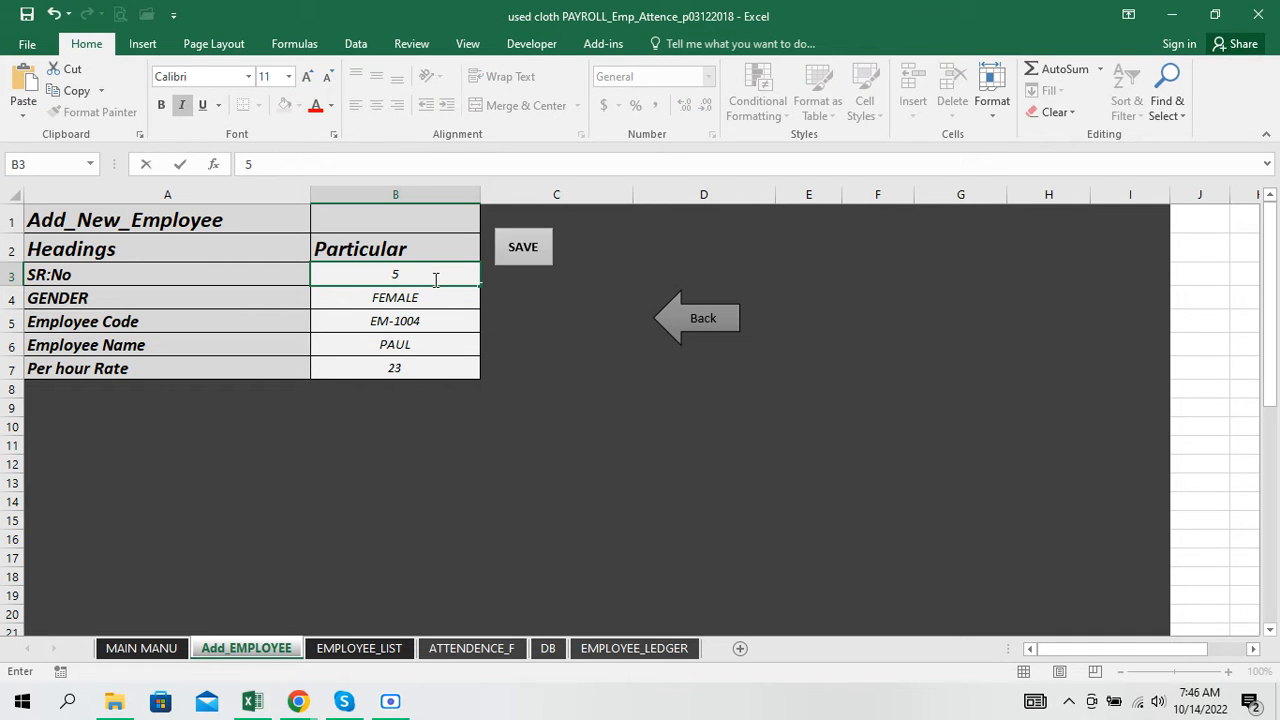
{"action": "left_click", "coordinate": [493, 402]}
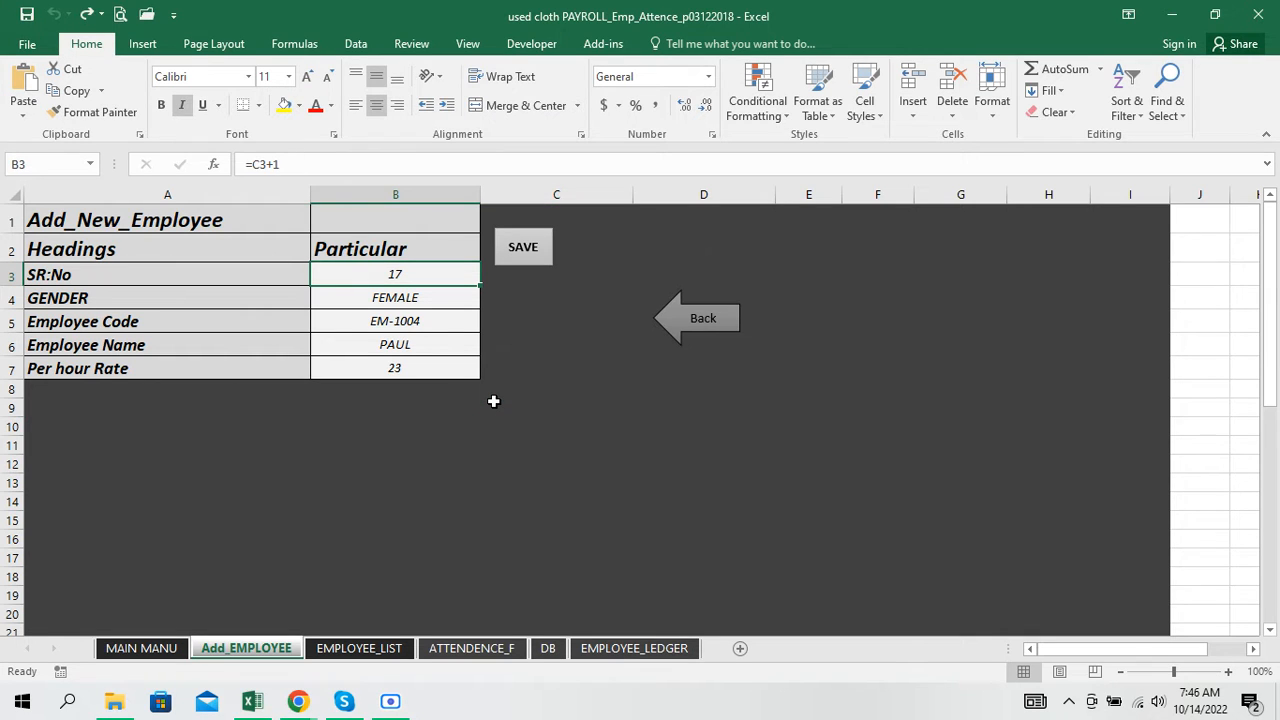
Step: Protect the Add_EMPLOYEE sheet, entering and confirming the sheet password and keeping selection of locked and unlocked cells allowed
{"action": "left_click", "coordinate": [440, 44]}
{"action": "left_click", "coordinate": [411, 44]}
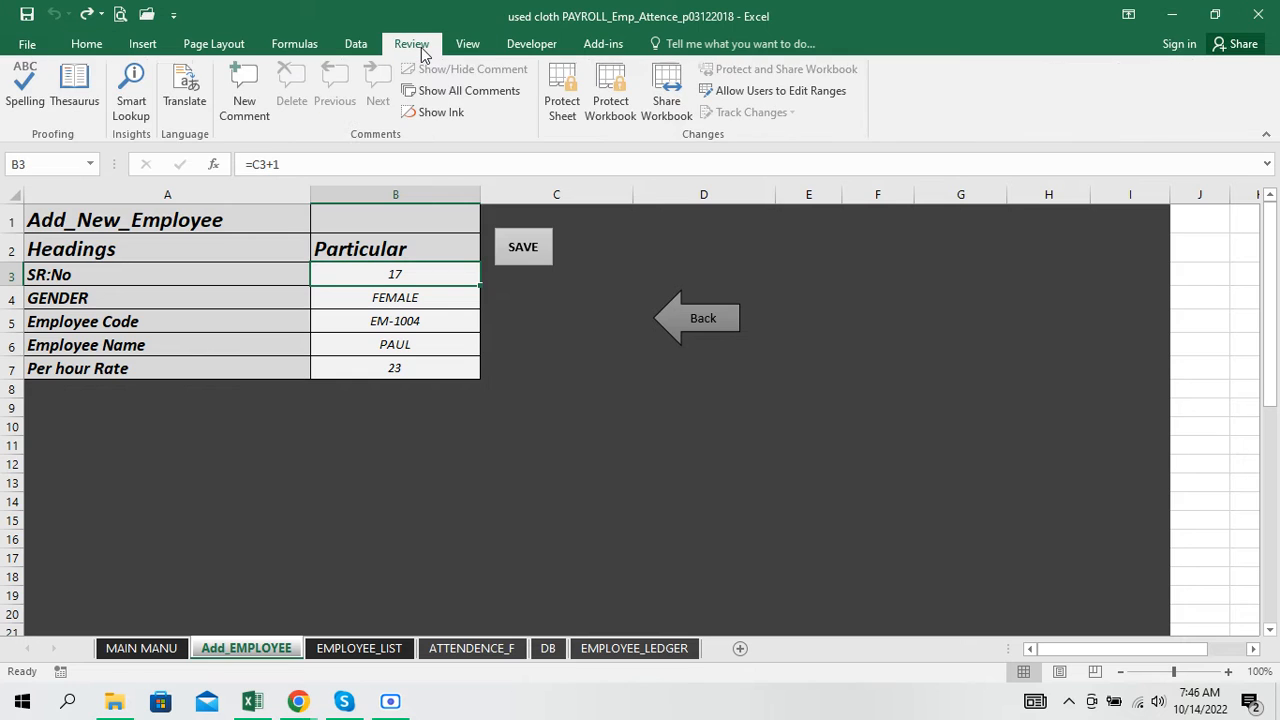
{"action": "left_click", "coordinate": [561, 105]}
{"action": "left_click", "coordinate": [863, 524]}
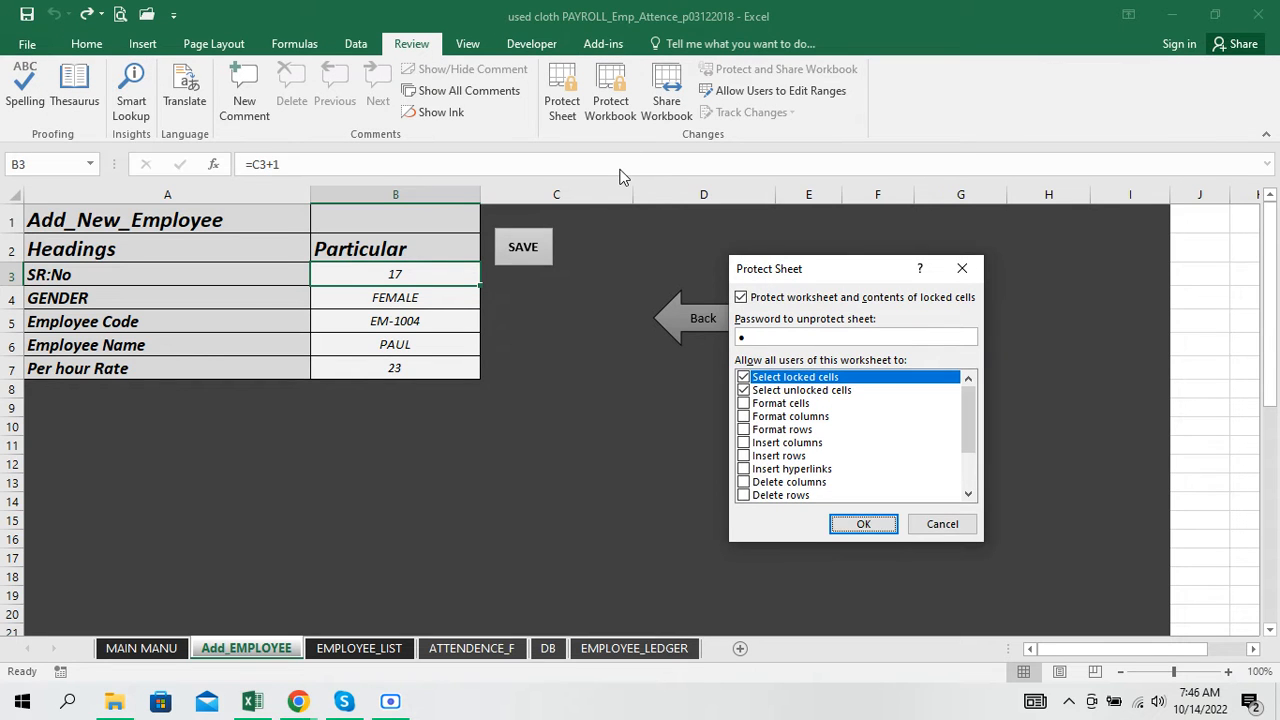
{"action": "key", "text": "Return"}
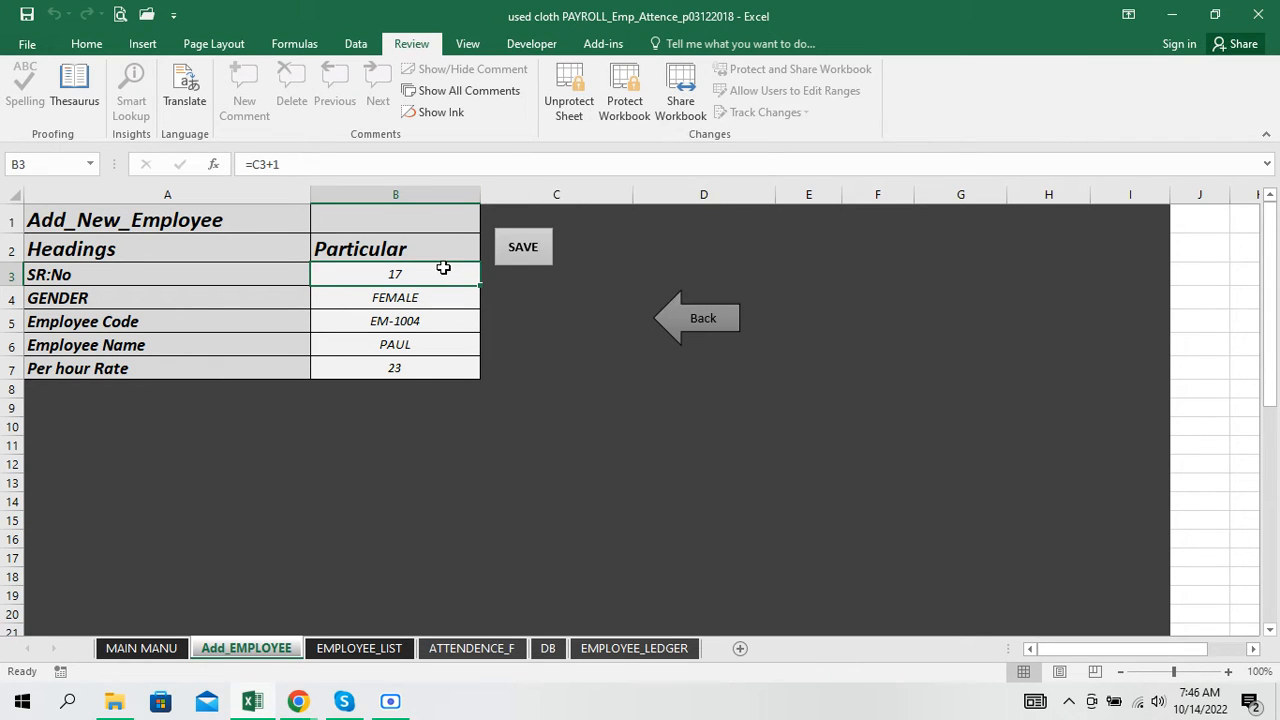
{"action": "left_click", "coordinate": [505, 256]}
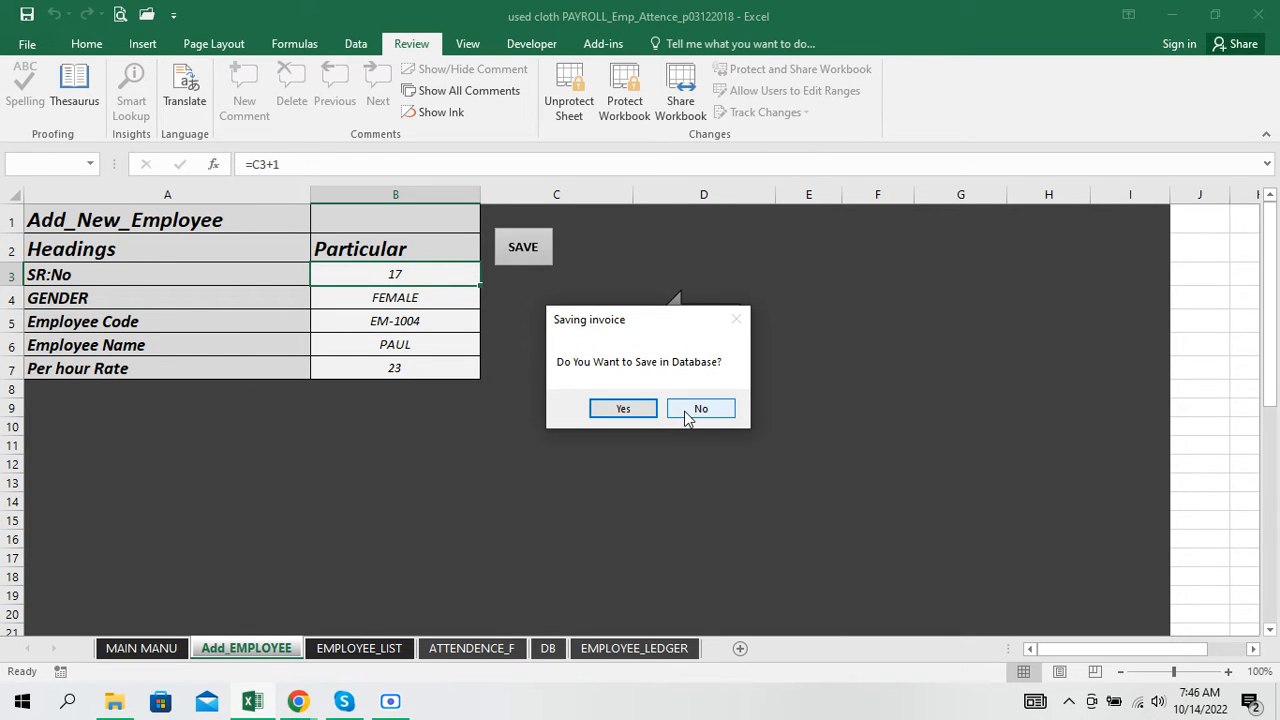
{"action": "left_click", "coordinate": [622, 410]}
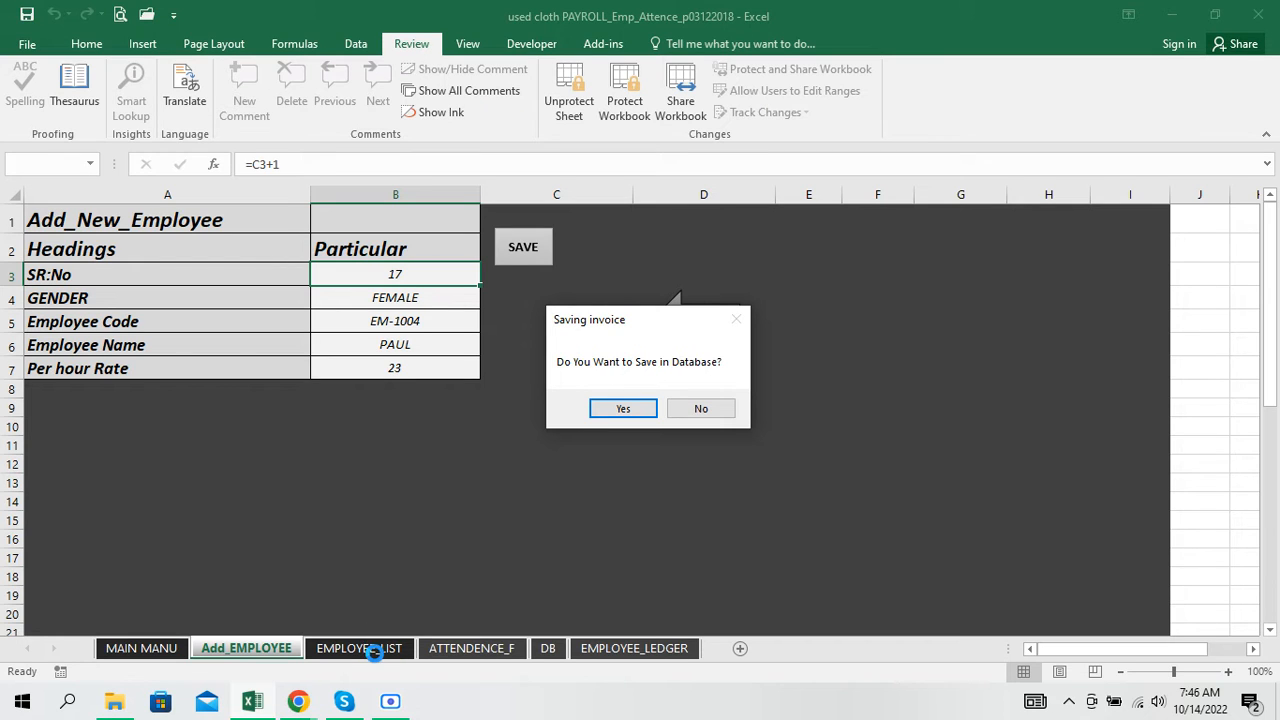
{"action": "left_click", "coordinate": [705, 412]}
{"action": "left_click", "coordinate": [491, 440]}
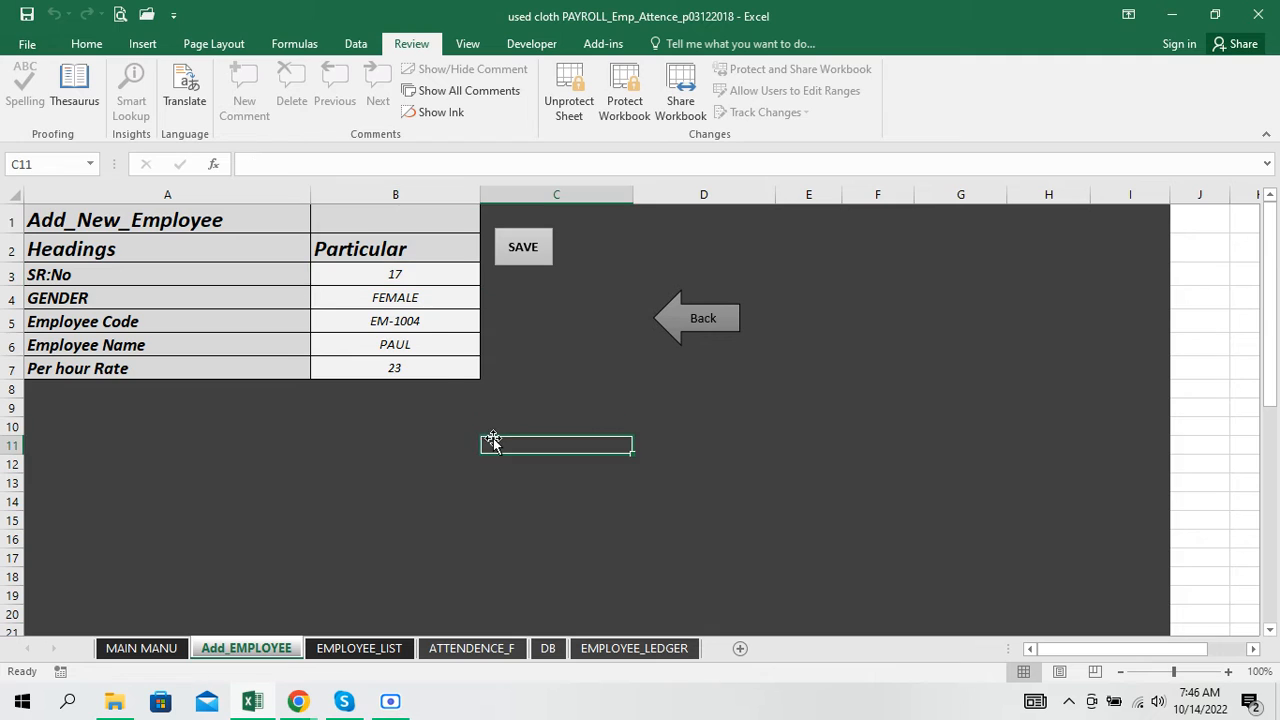
Step: Try to clear the SR:No formula in B3 on the protected sheet
{"action": "left_click", "coordinate": [422, 300]}
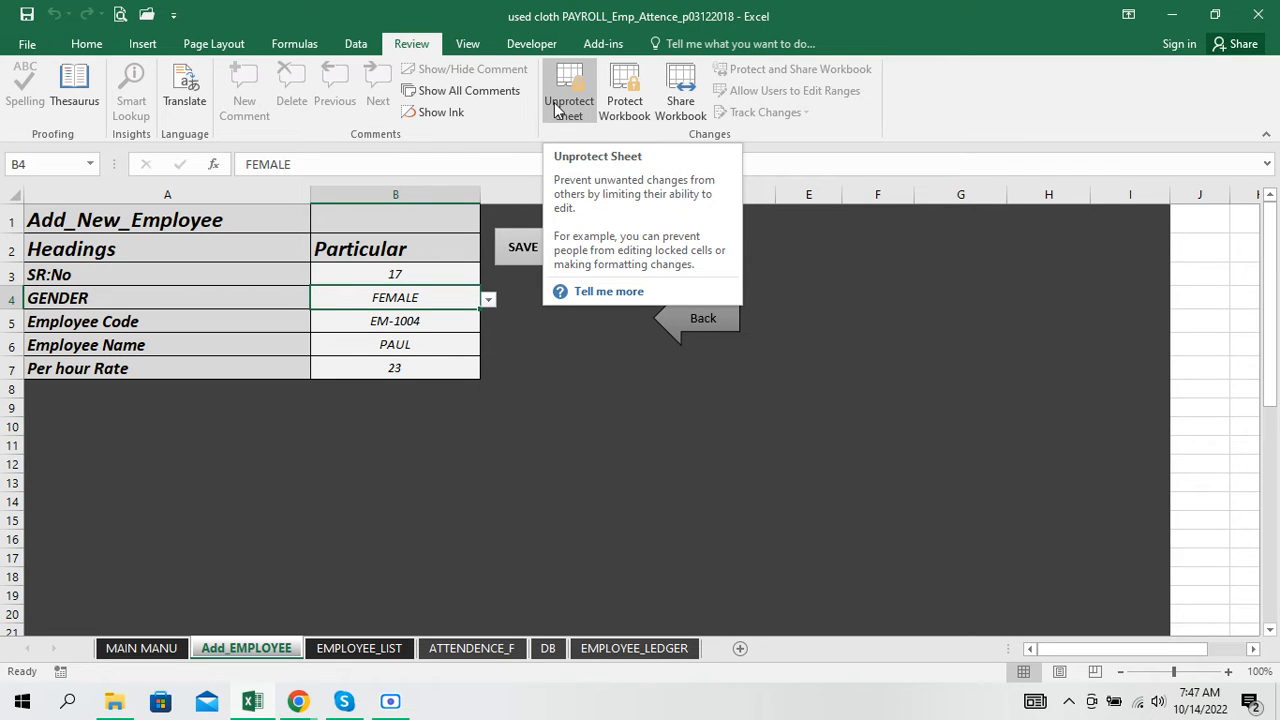
{"action": "key", "text": "Up"}
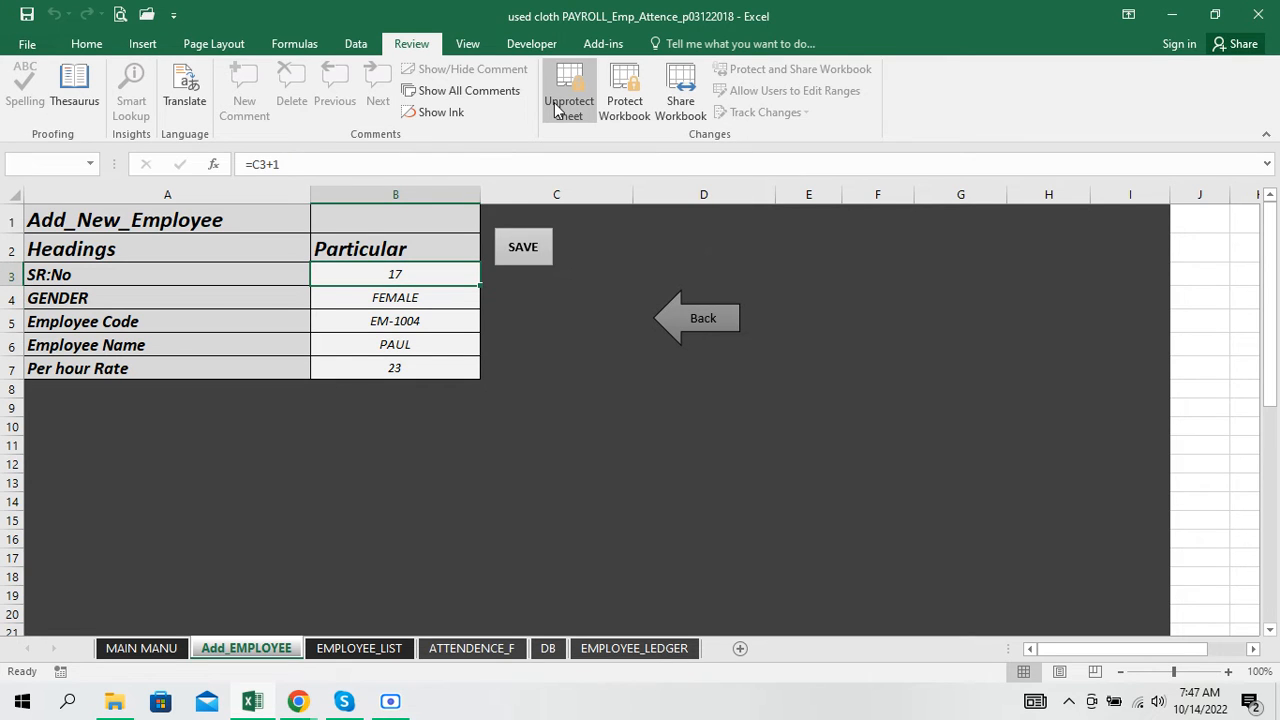
{"action": "key", "text": "Delete"}
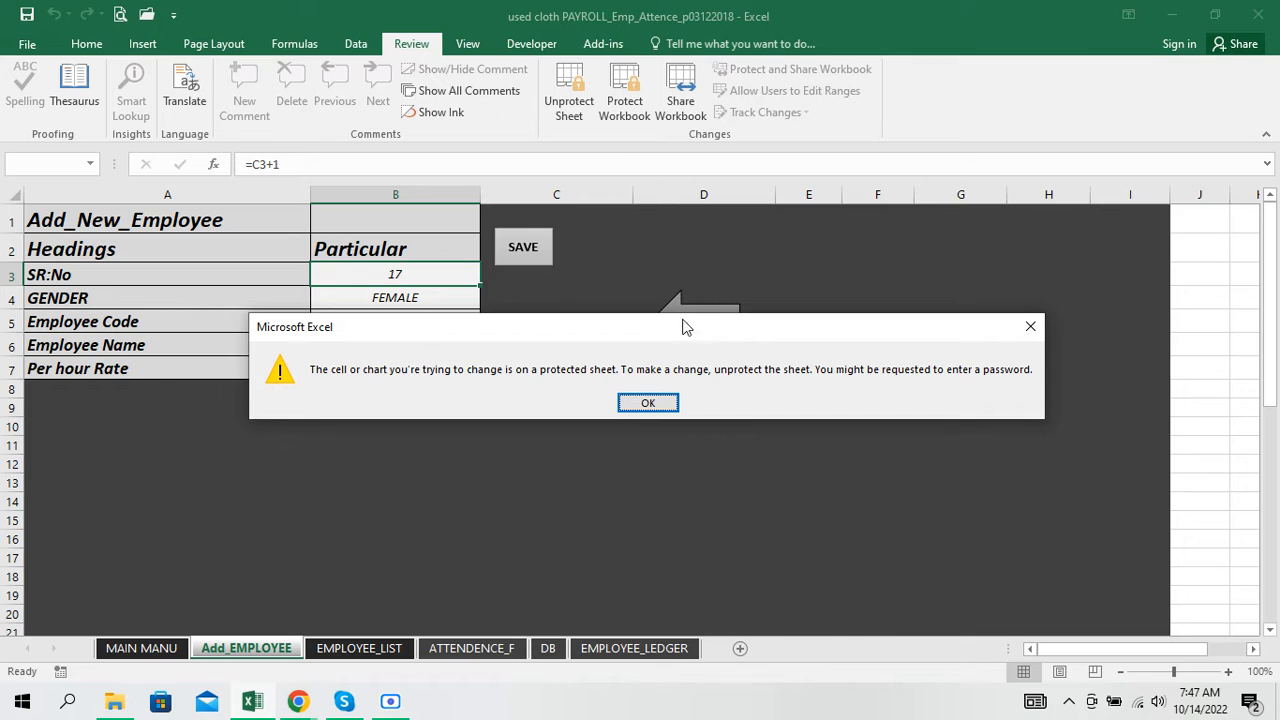
{"action": "left_click", "coordinate": [648, 403]}
Step: Set the new employee's gender to MALE and change the last digit of the employee code to 6
{"action": "key", "text": "Down"}
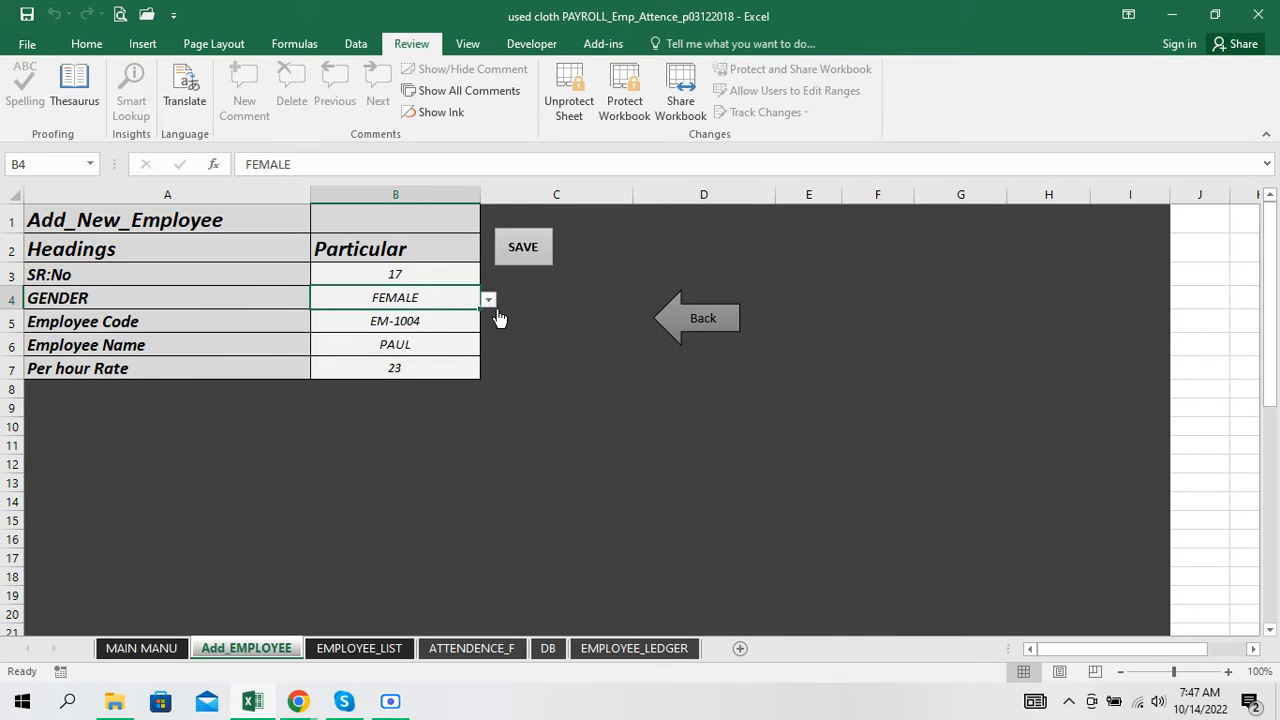
{"action": "left_click", "coordinate": [488, 300]}
{"action": "left_click", "coordinate": [467, 318]}
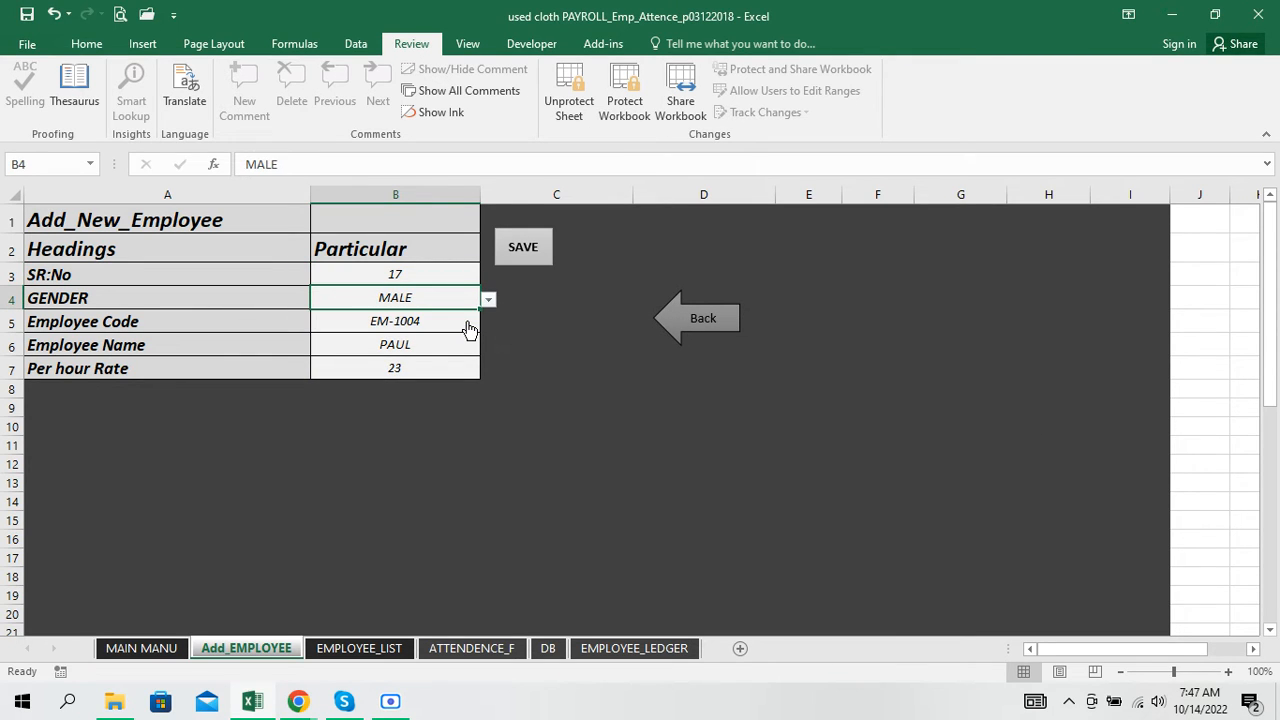
{"action": "left_click", "coordinate": [467, 325]}
{"action": "left_click", "coordinate": [321, 168]}
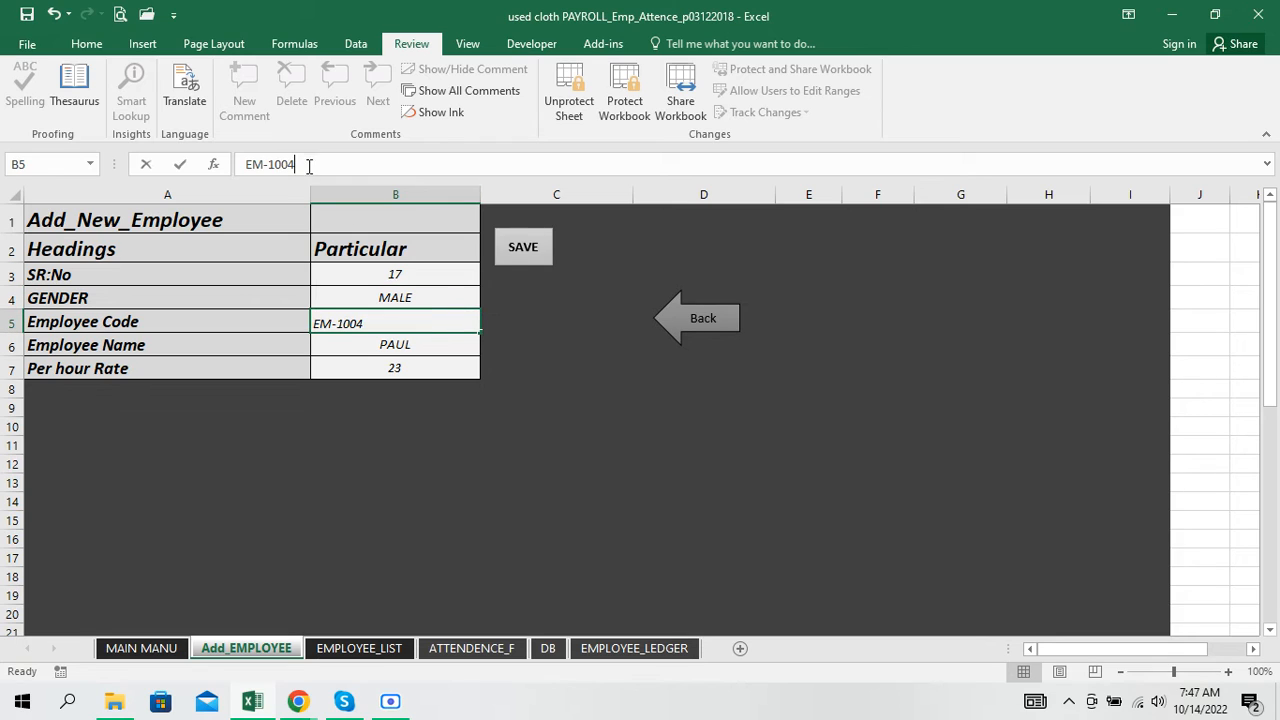
{"action": "key", "text": "BackSpace"}
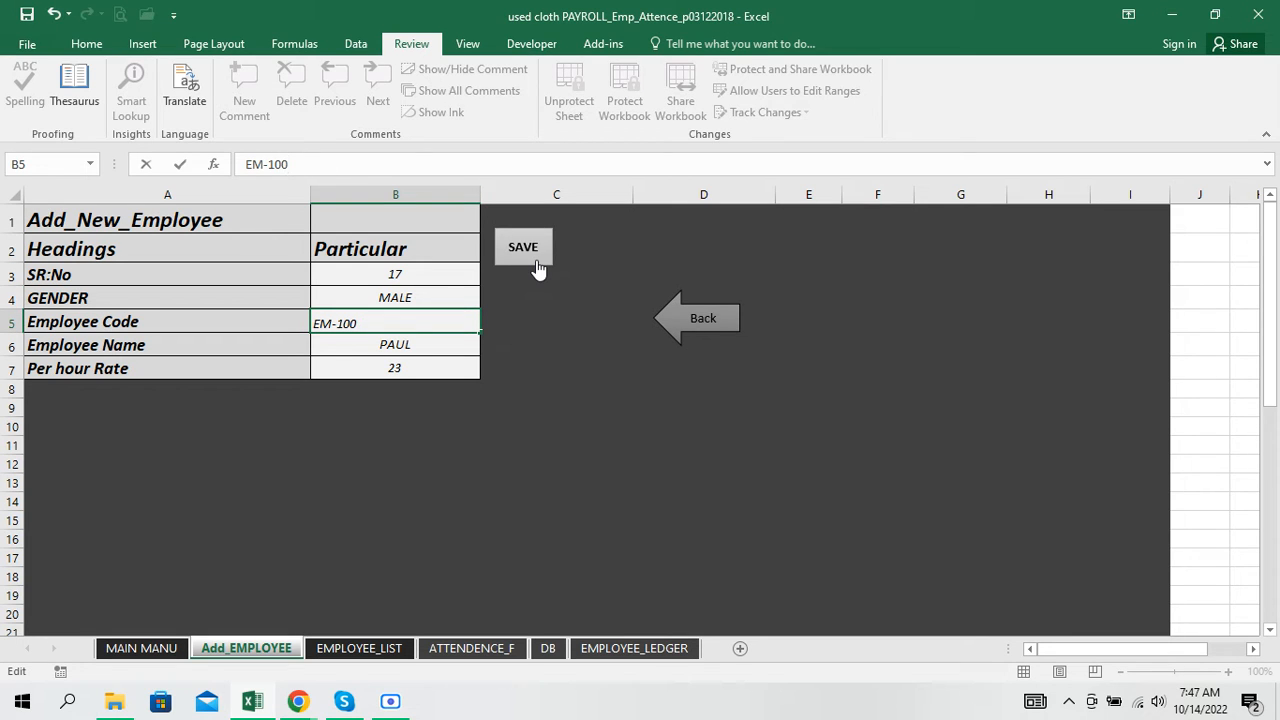
{"action": "key", "text": "Return"}
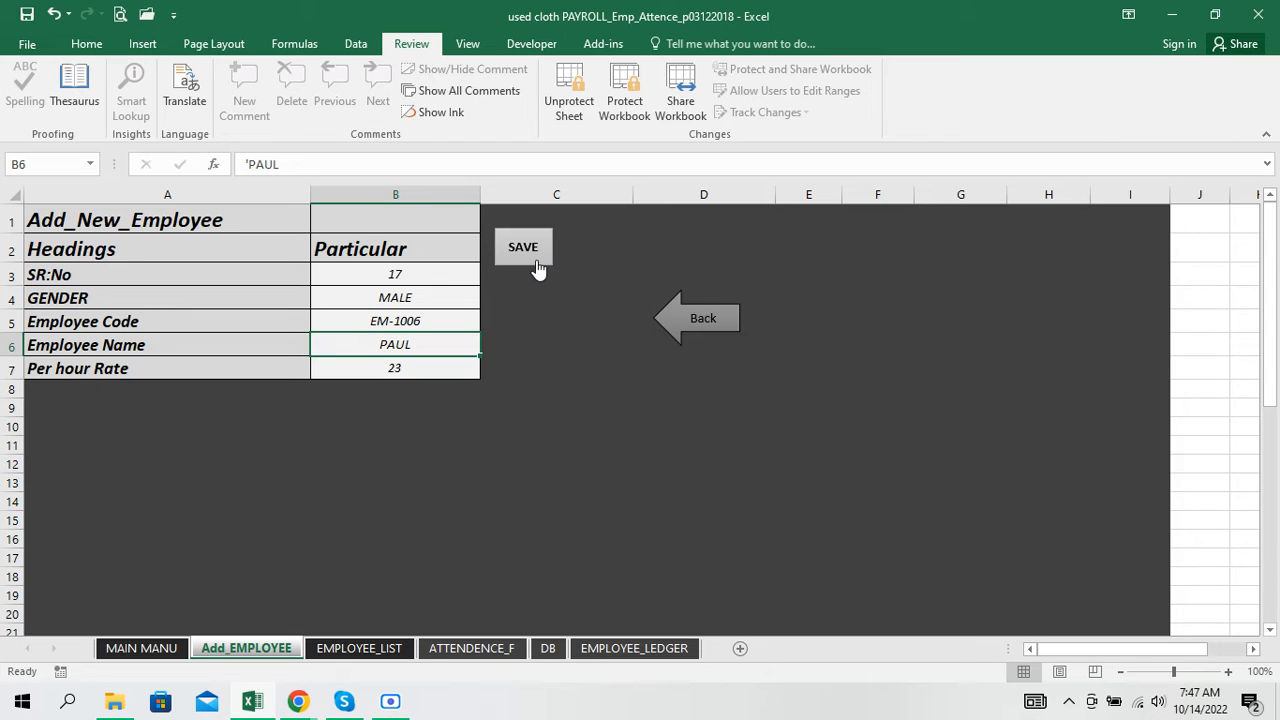
Step: Try a placeholder employee name and a per hour rate of 25, and undo both entries
{"action": "type", "text": "ll"}
{"action": "key", "text": "Return"}
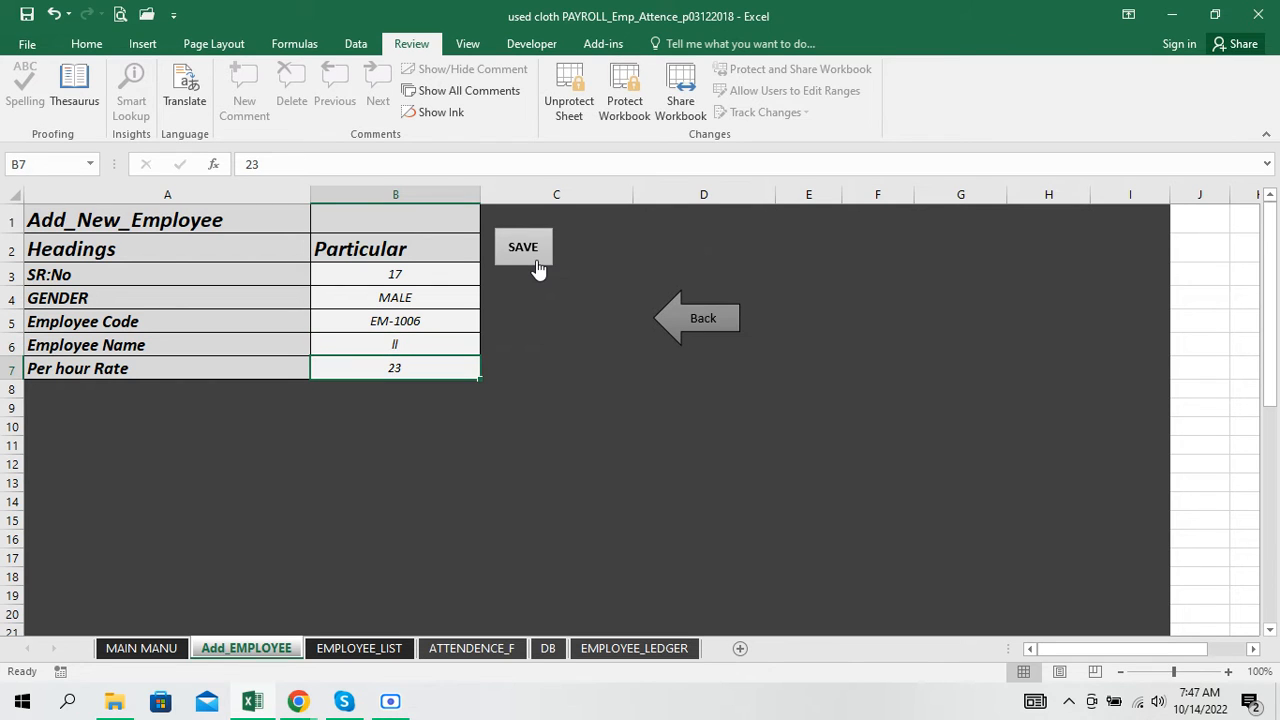
{"action": "type", "text": "25"}
{"action": "key", "text": "Return"}
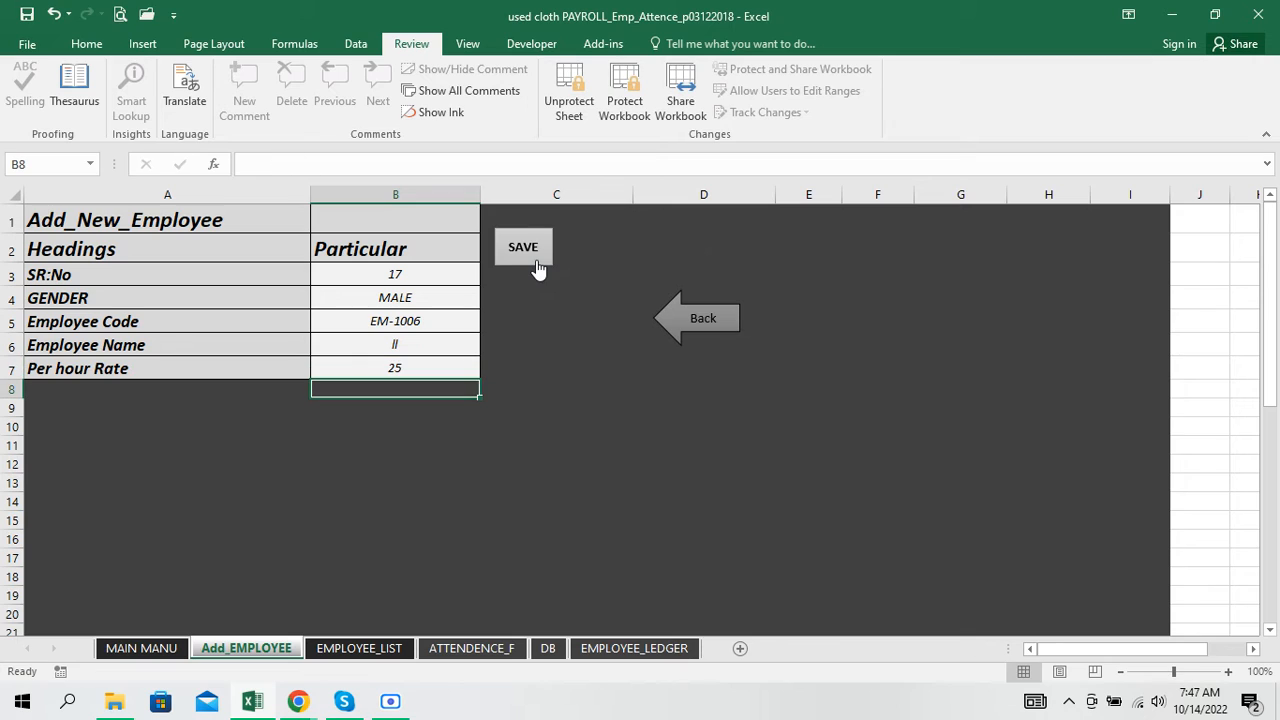
{"action": "left_click", "coordinate": [388, 346]}
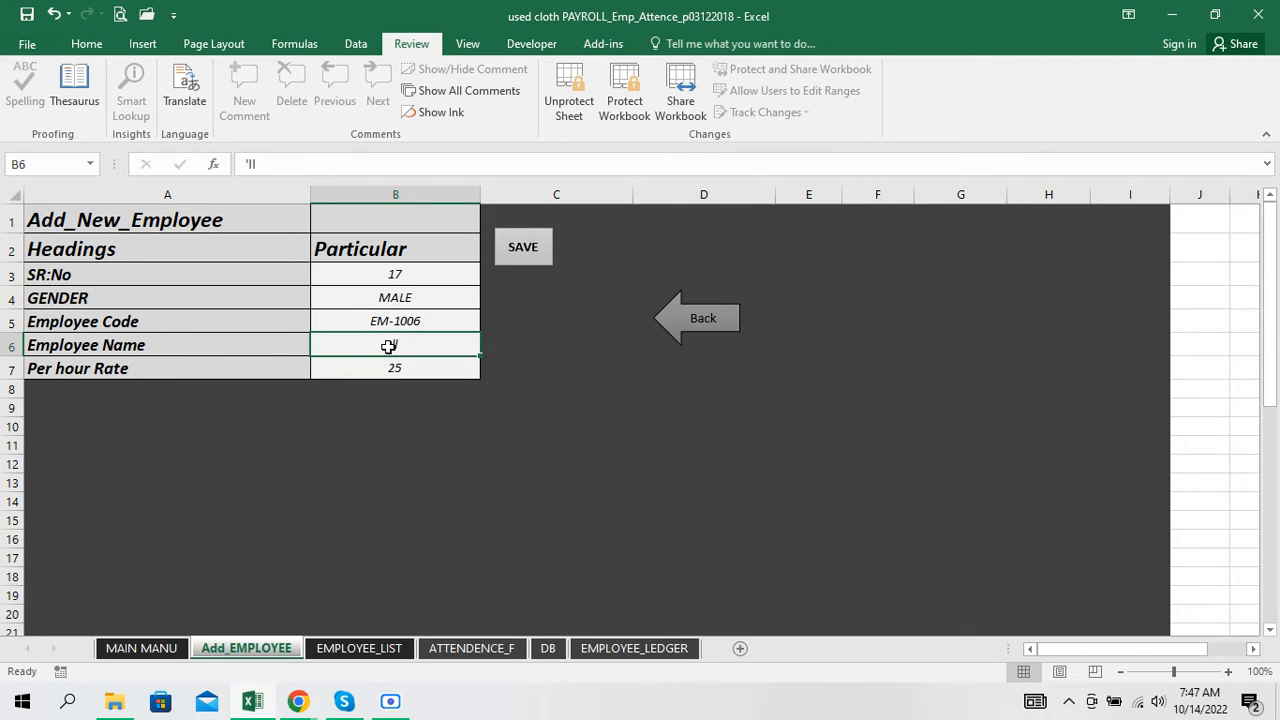
{"action": "key", "text": "ctrl+z"}
{"action": "key", "text": "ctrl+z"}
{"action": "left_click", "coordinate": [466, 425]}
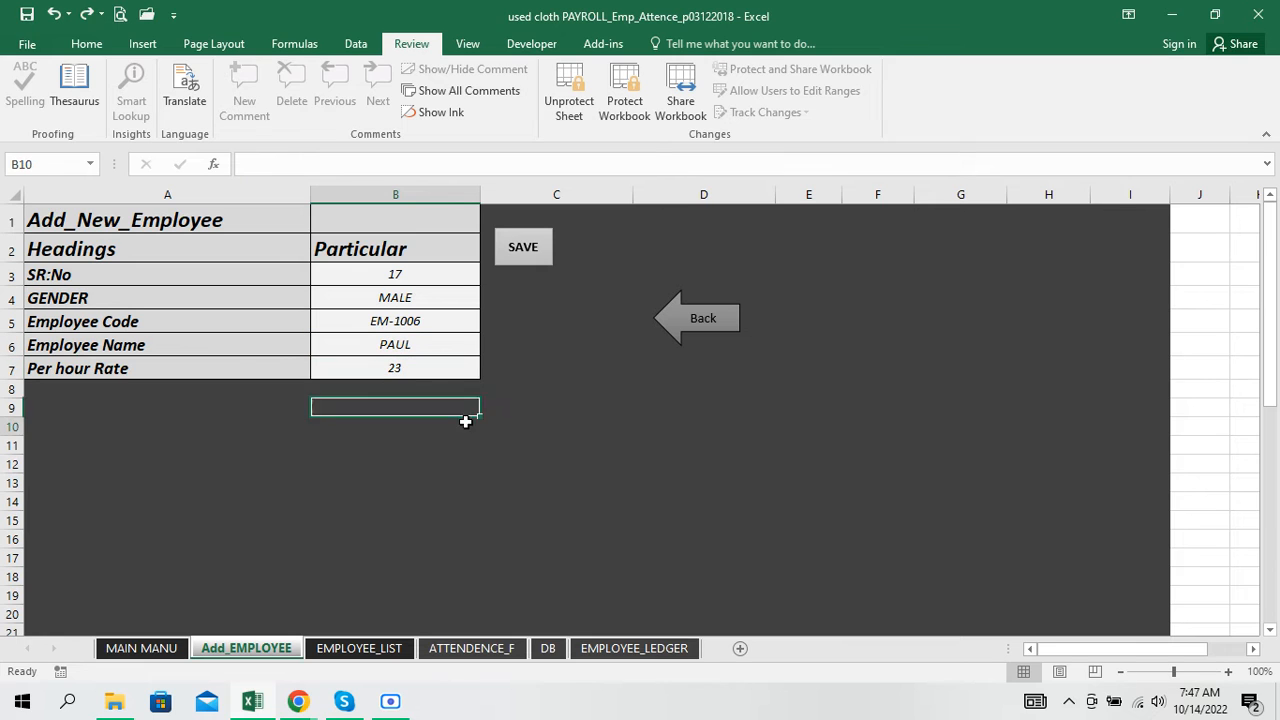
Step: Save the new employee record to the database, comparing the employee list before and after saving
{"action": "left_click", "coordinate": [395, 650]}
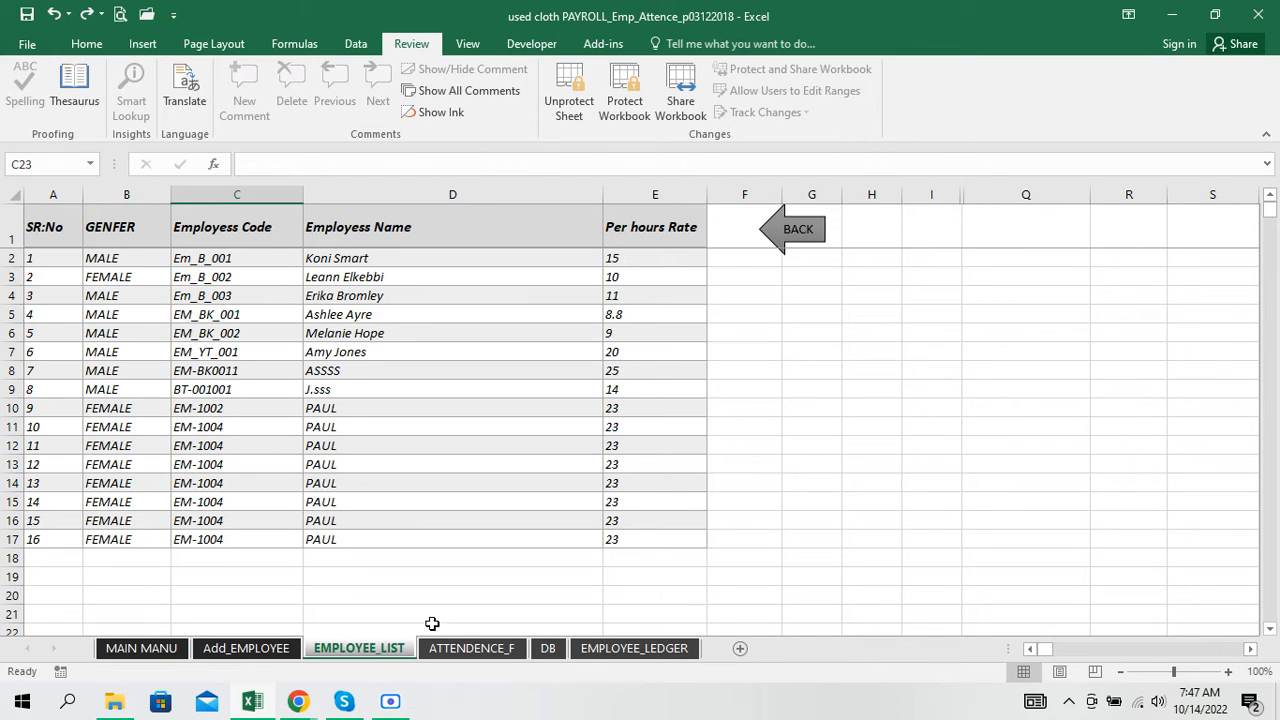
{"action": "left_click", "coordinate": [262, 646]}
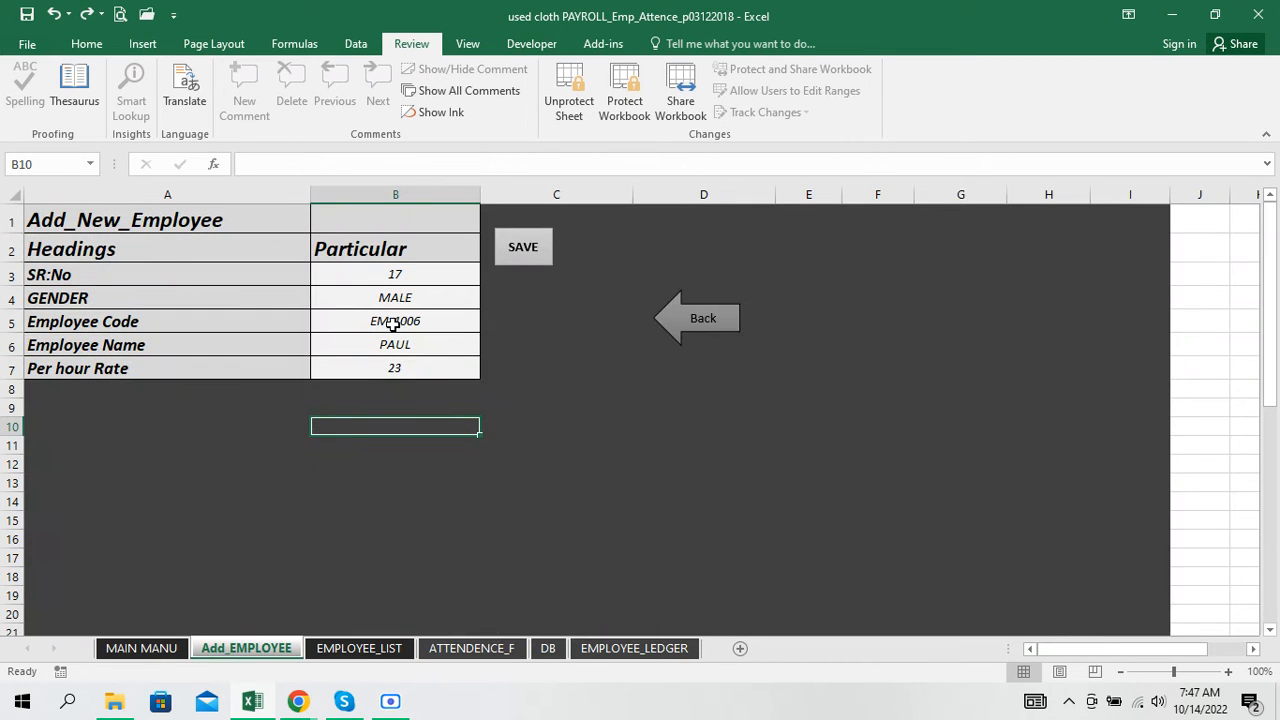
{"action": "left_click", "coordinate": [521, 247]}
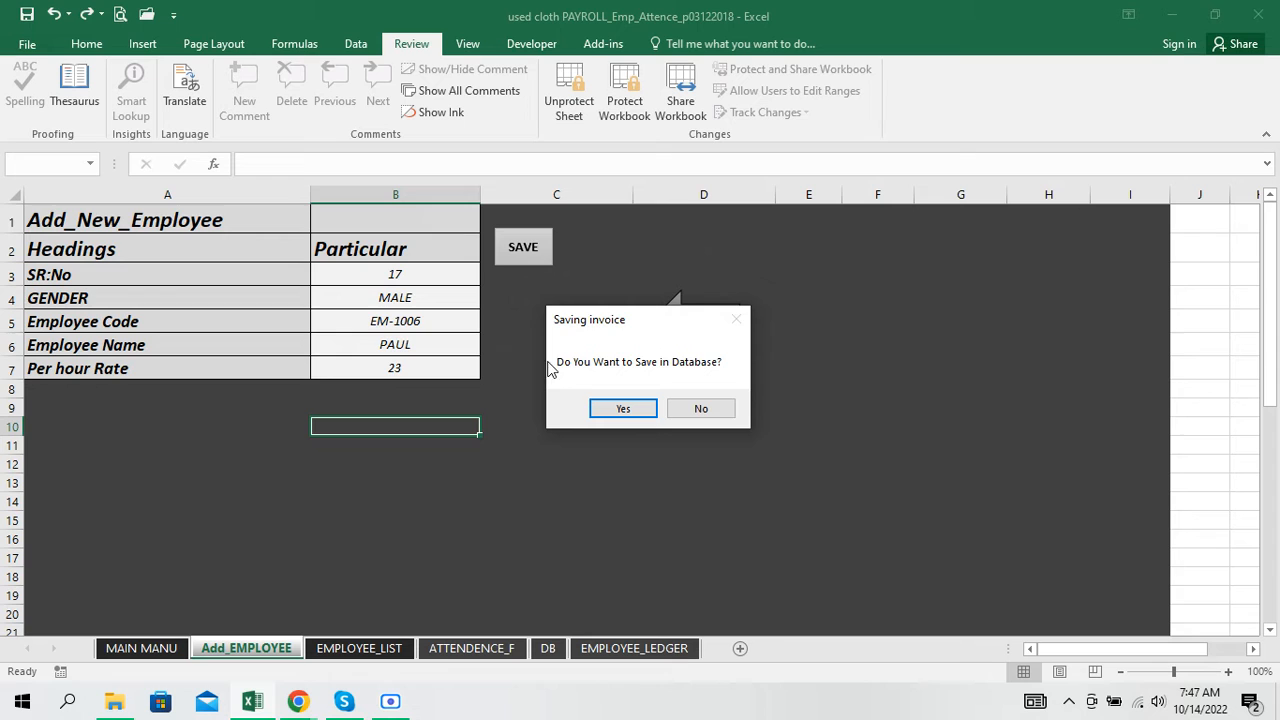
{"action": "left_click", "coordinate": [610, 408]}
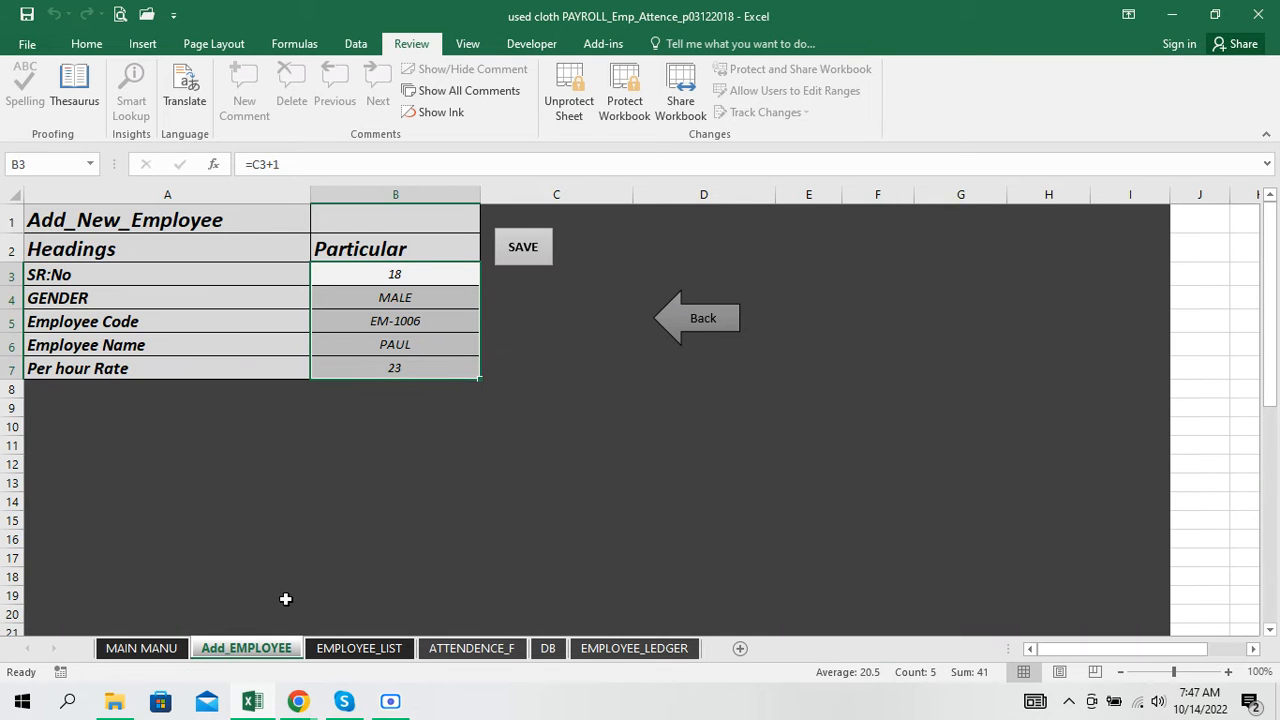
{"action": "left_click", "coordinate": [337, 648]}
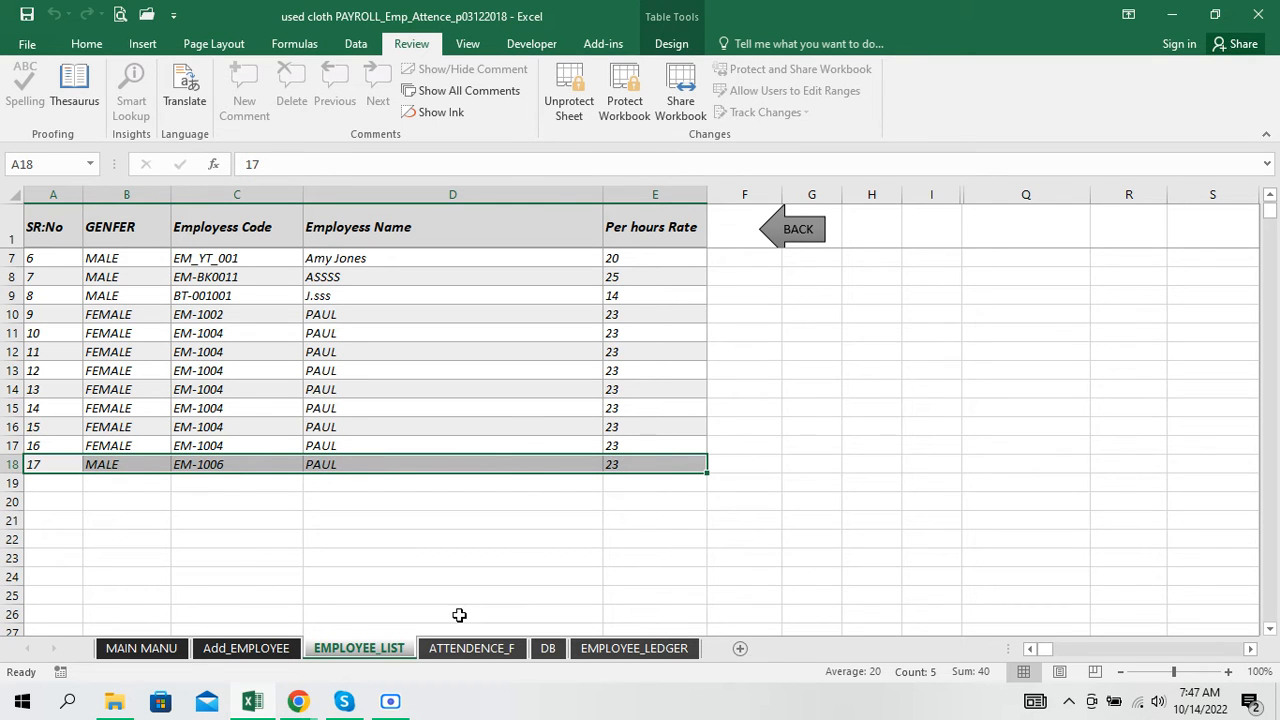
Step: Open the ATTENDENCE_F sheet and choose the newly added employee's name for the first attendance row in C4
{"action": "left_click", "coordinate": [458, 650]}
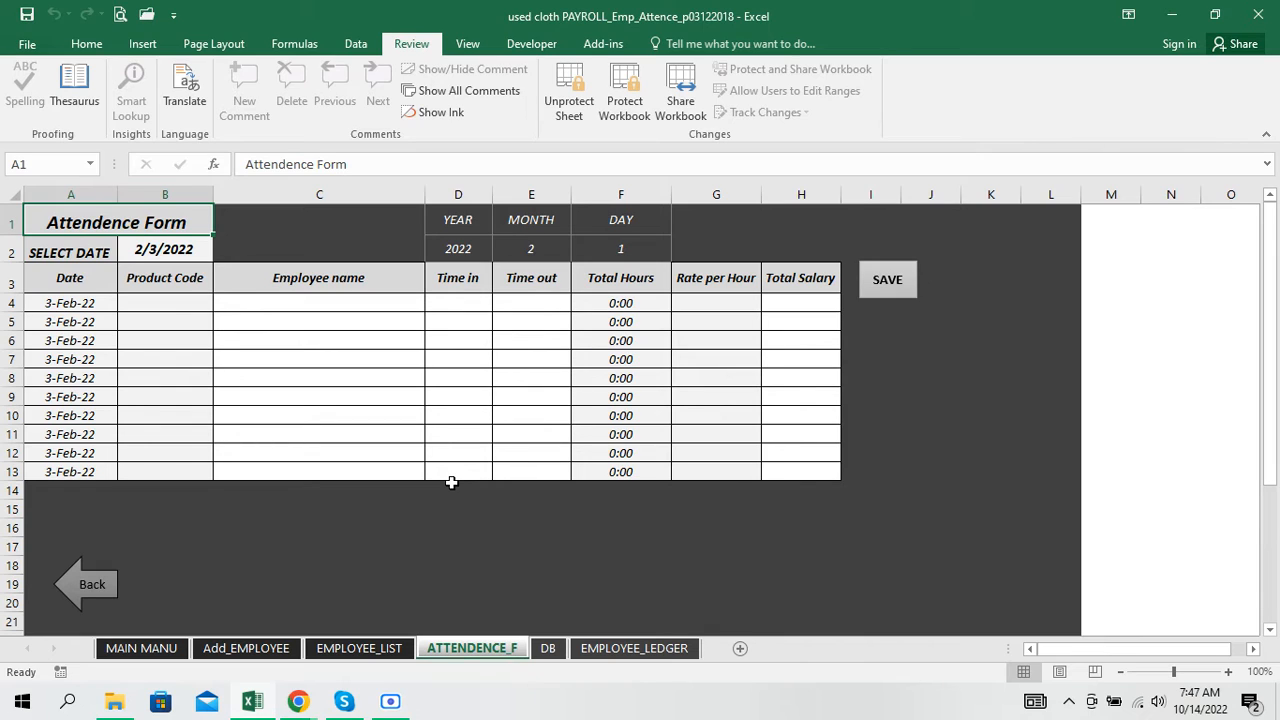
{"action": "left_click", "coordinate": [175, 303]}
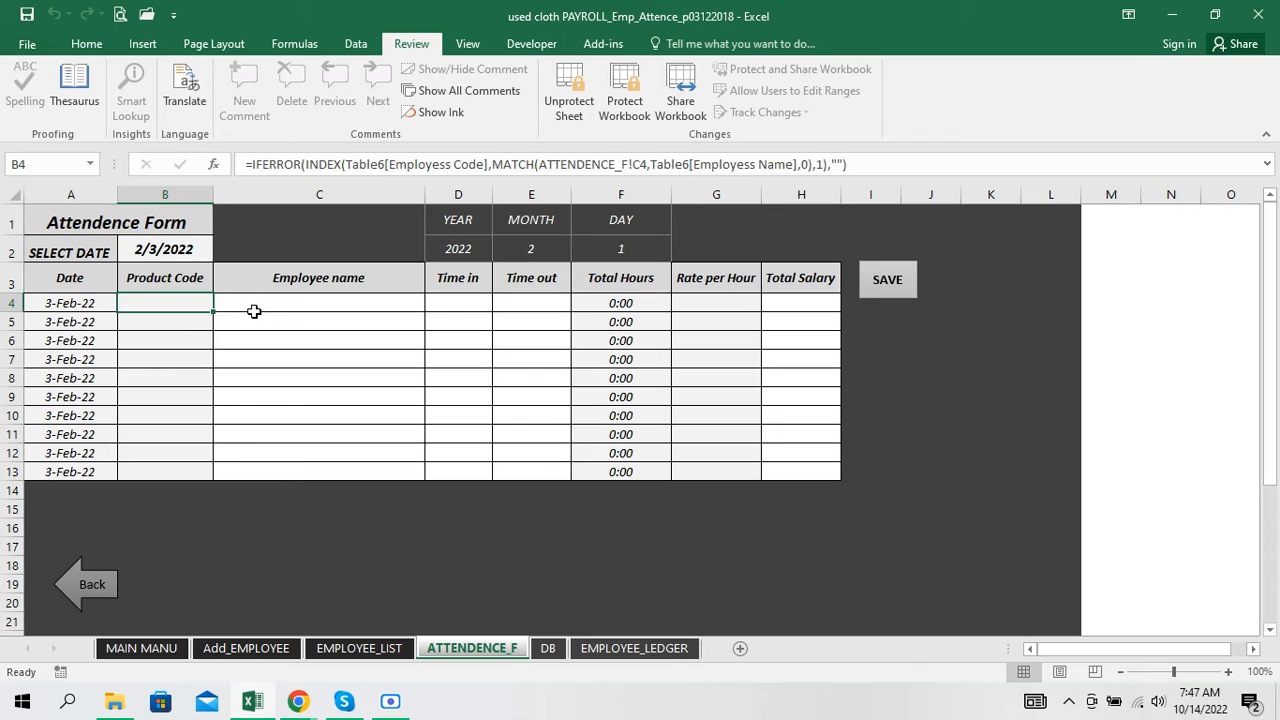
{"action": "left_click", "coordinate": [262, 315]}
{"action": "left_click", "coordinate": [402, 302]}
{"action": "left_click", "coordinate": [433, 303]}
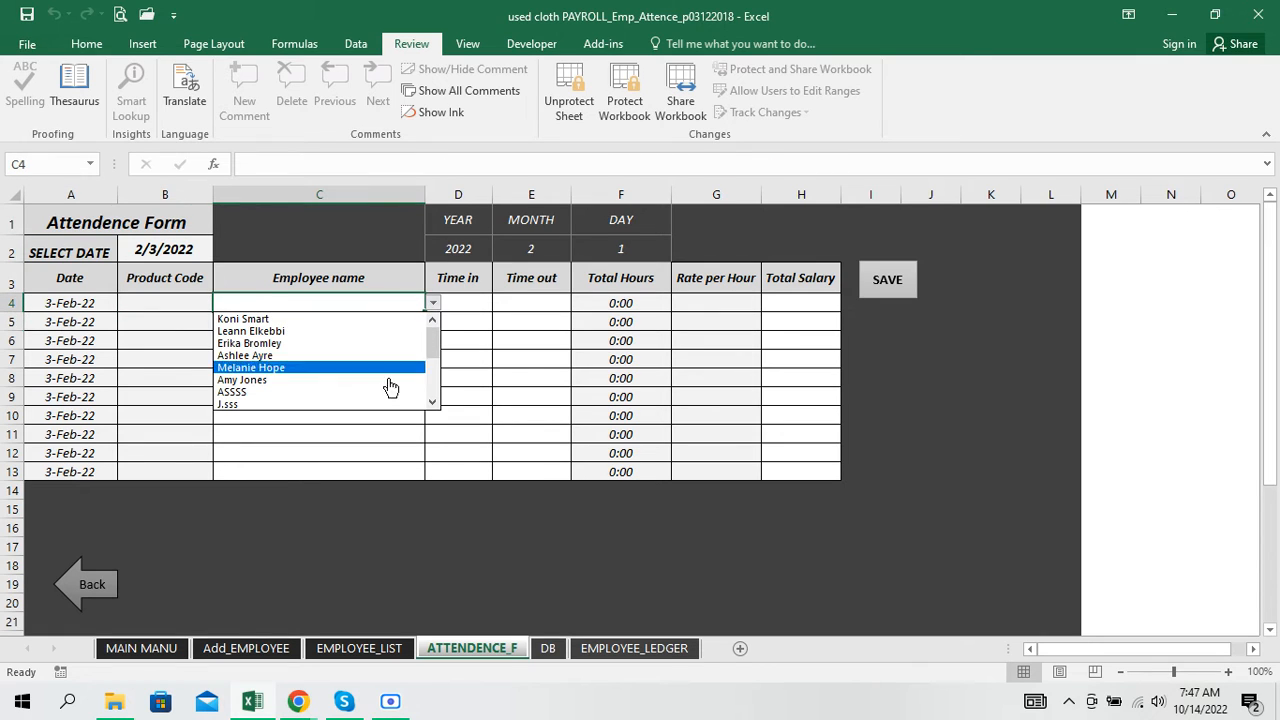
{"action": "left_click", "coordinate": [431, 403]}
{"action": "left_click", "coordinate": [431, 403]}
{"action": "left_click", "coordinate": [431, 403]}
{"action": "left_click", "coordinate": [431, 403]}
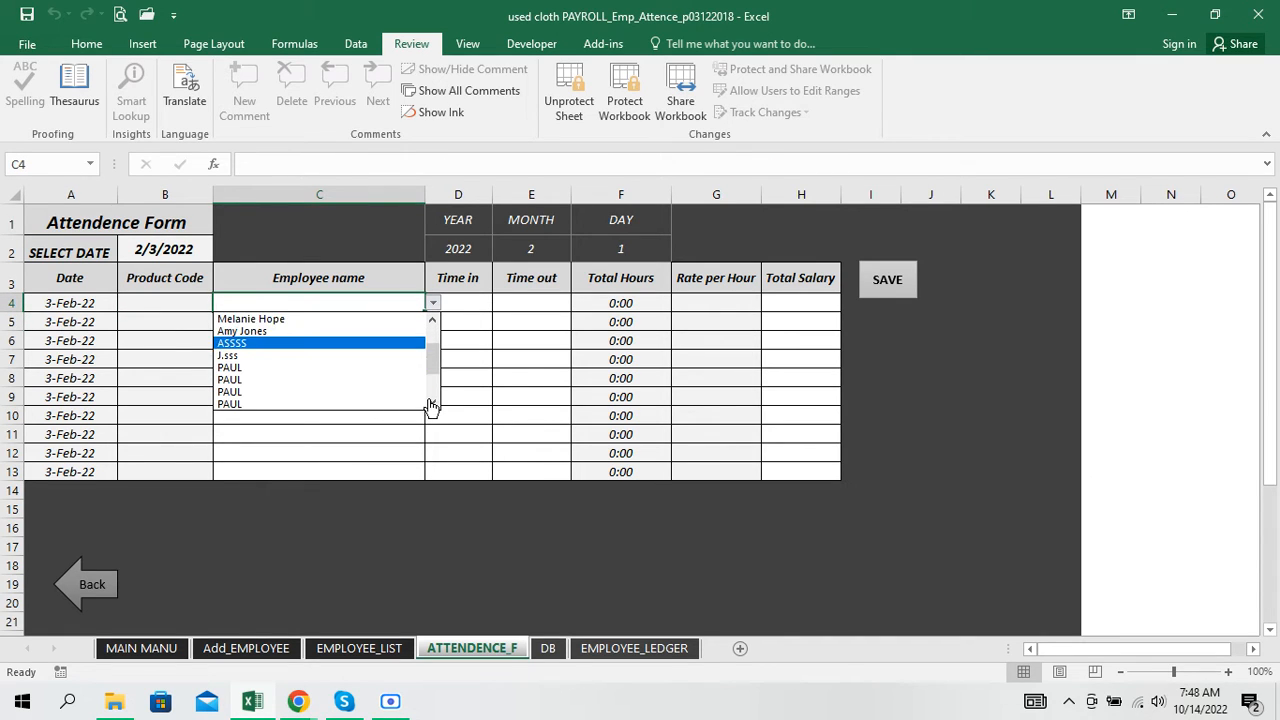
{"action": "left_click", "coordinate": [431, 403]}
{"action": "left_click", "coordinate": [400, 404]}
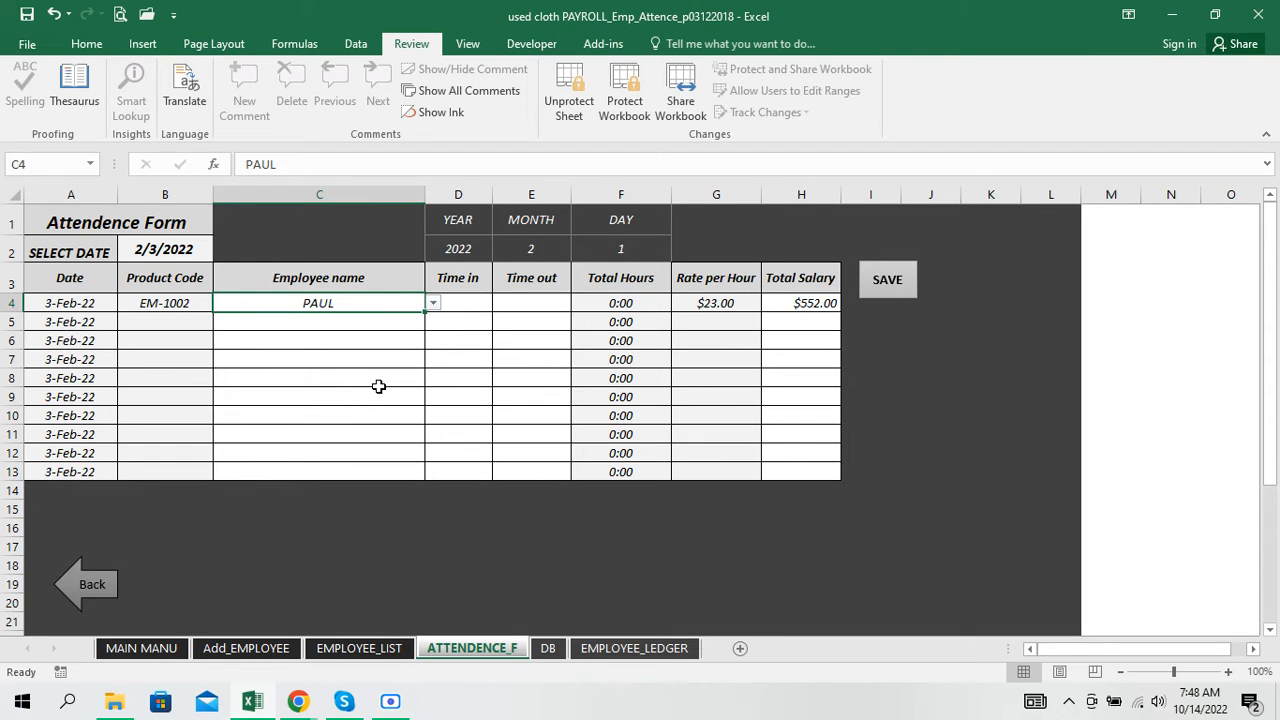
Step: Check the first row's code formula and time cells, and choose the second listed employee for the next row in C5
{"action": "left_click", "coordinate": [189, 302]}
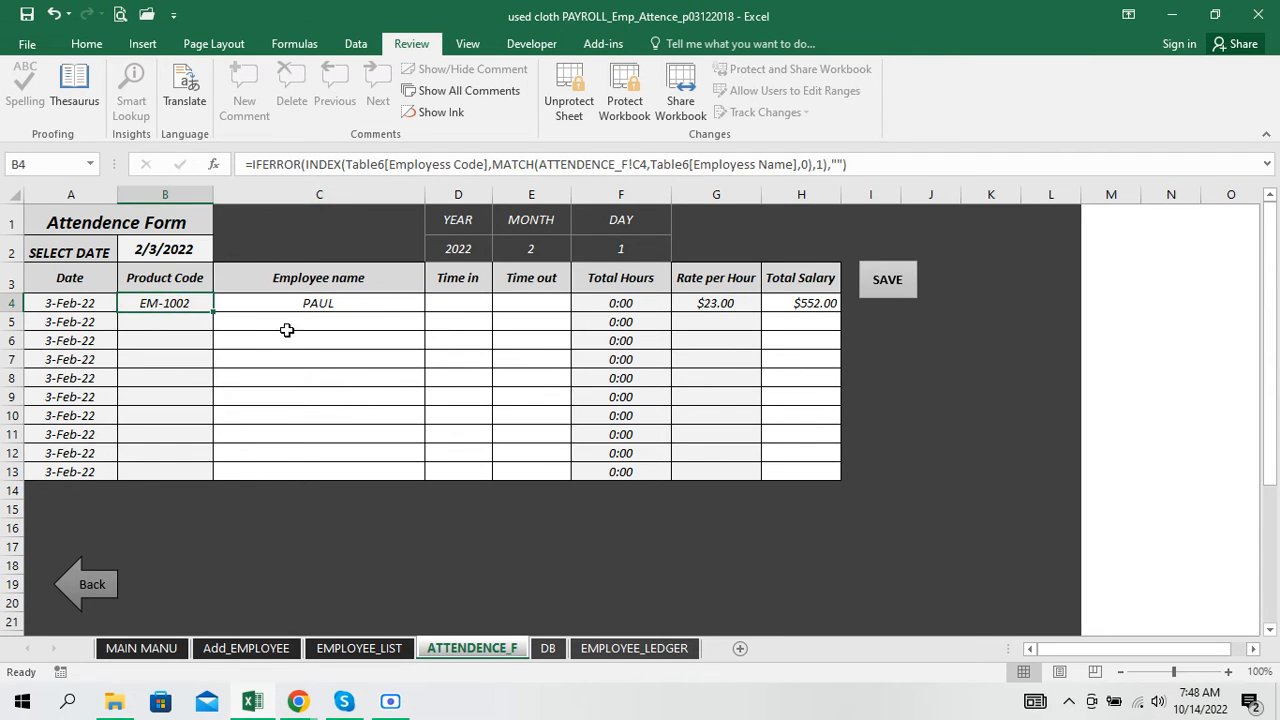
{"action": "left_click", "coordinate": [340, 360]}
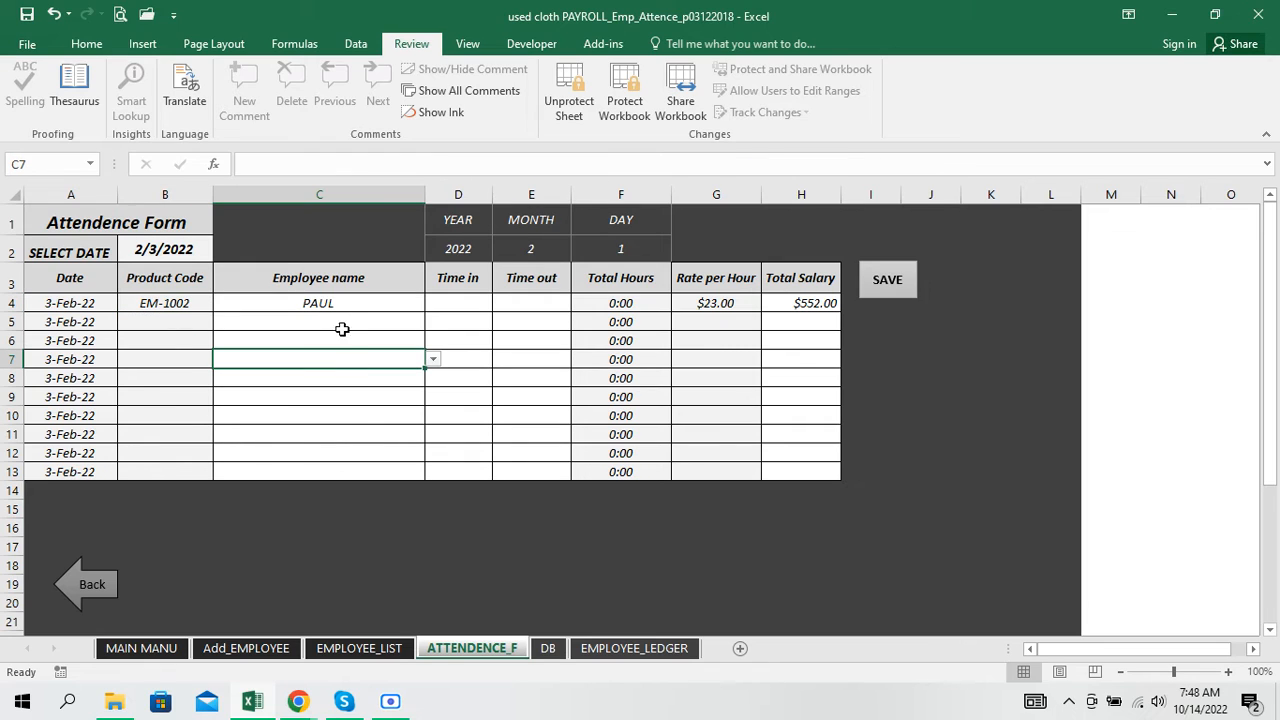
{"action": "left_click", "coordinate": [338, 306]}
{"action": "left_click", "coordinate": [457, 305]}
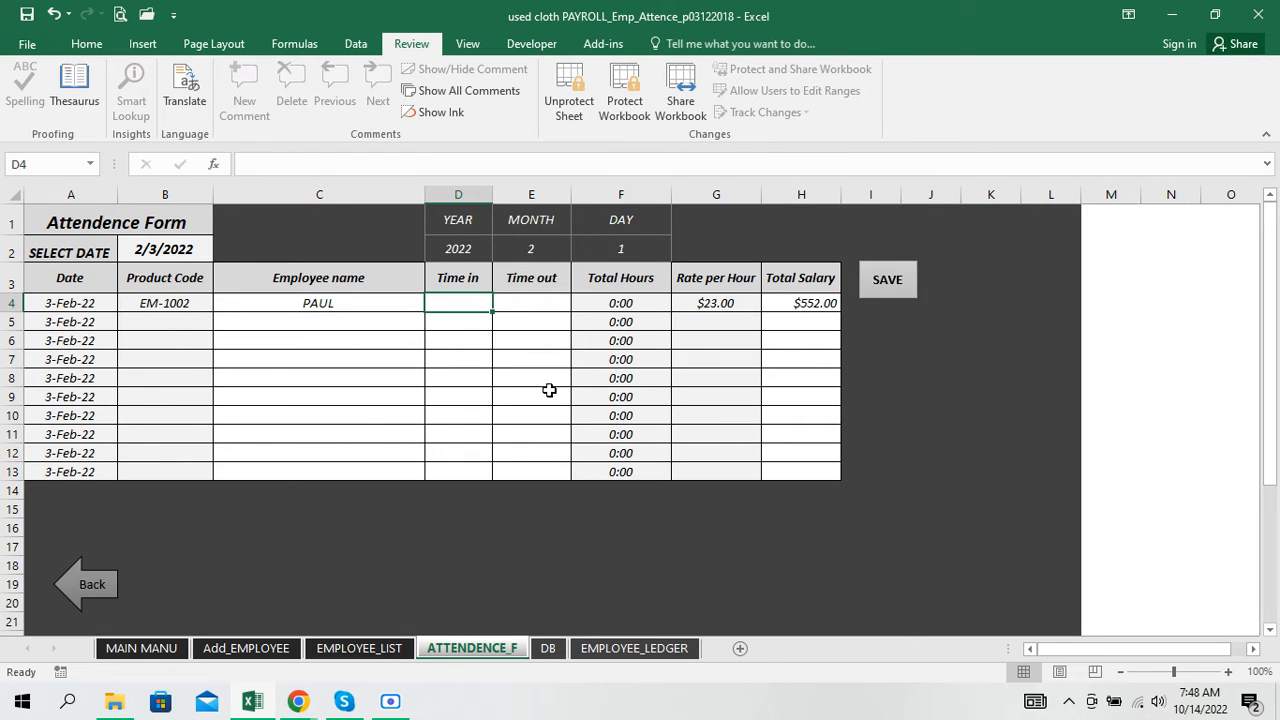
{"action": "left_click", "coordinate": [531, 300]}
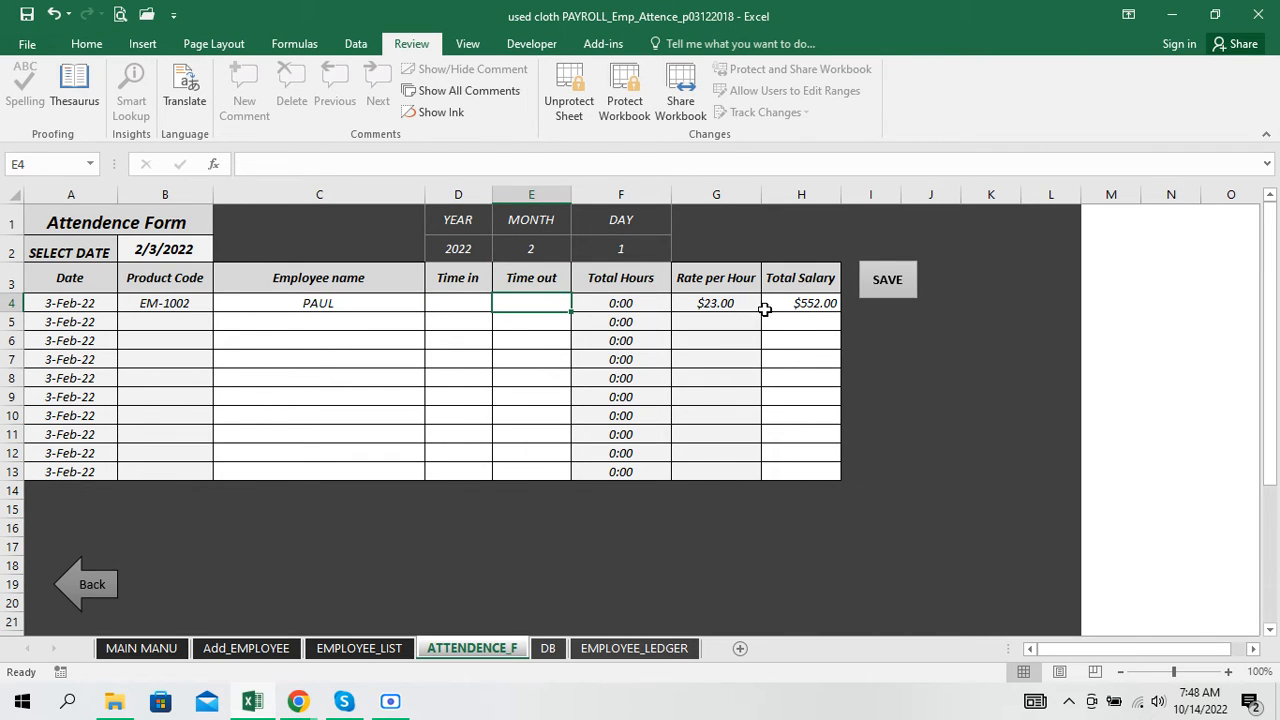
{"action": "left_click", "coordinate": [390, 322]}
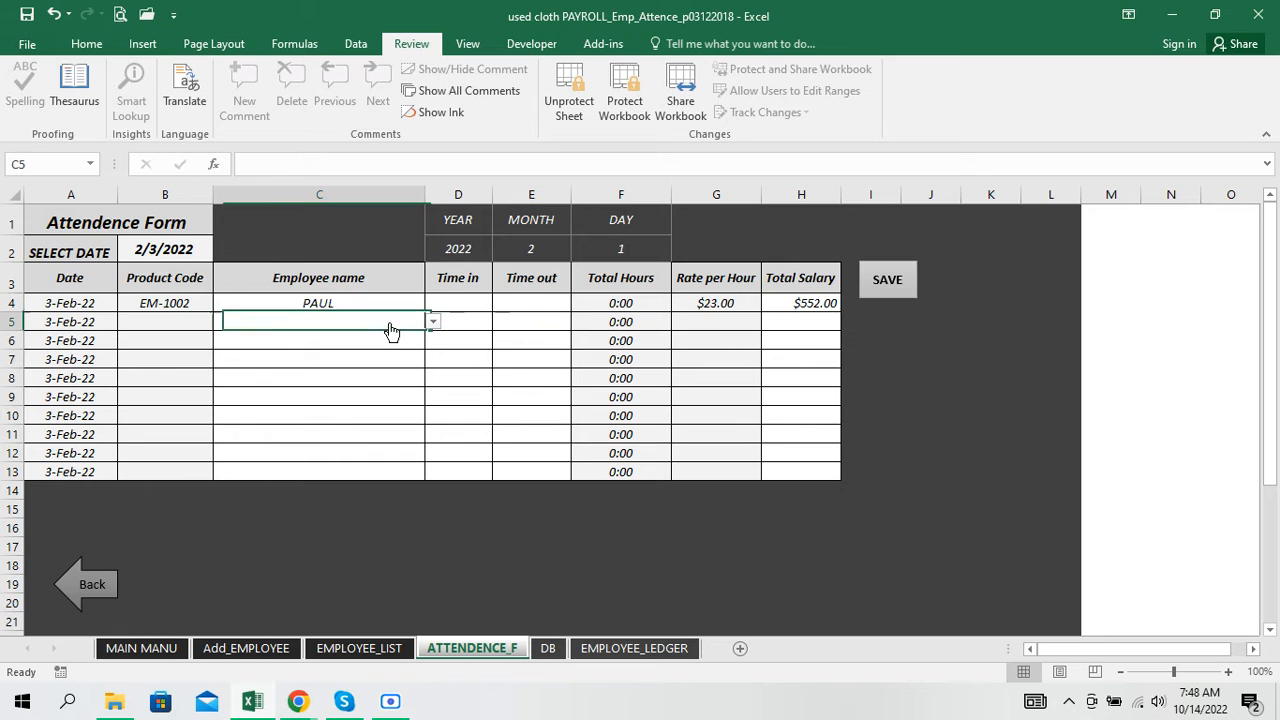
{"action": "left_click", "coordinate": [432, 321]}
{"action": "left_click", "coordinate": [398, 351]}
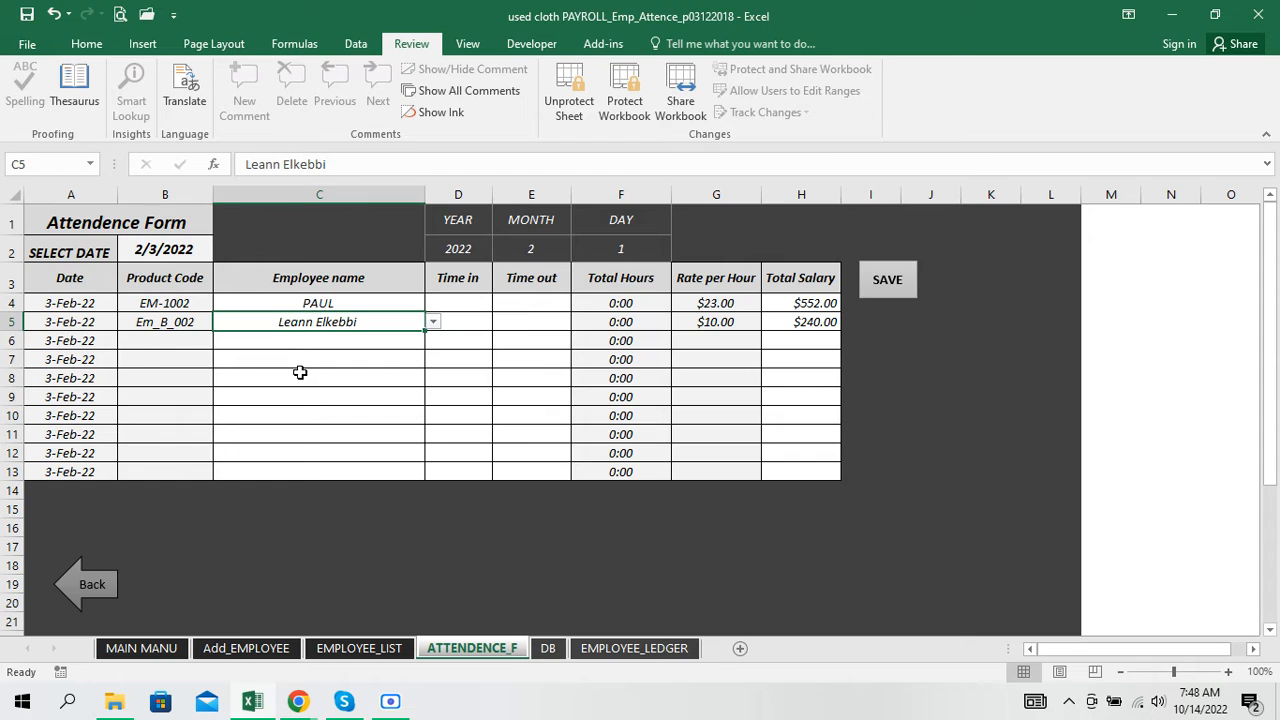
Step: Enter a time in of 9:00 and a time out of 14:20 in row 4, and check its rate and salary formulas
{"action": "left_click", "coordinate": [476, 307]}
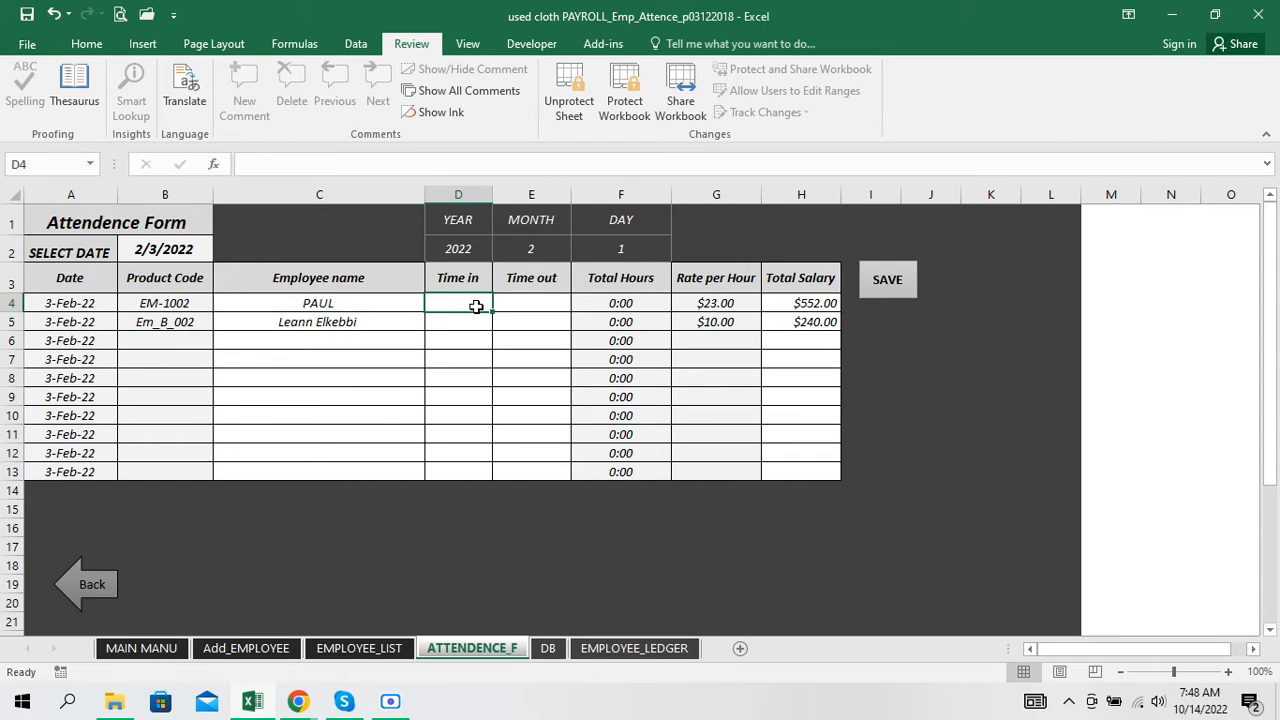
{"action": "type", "text": "9"}
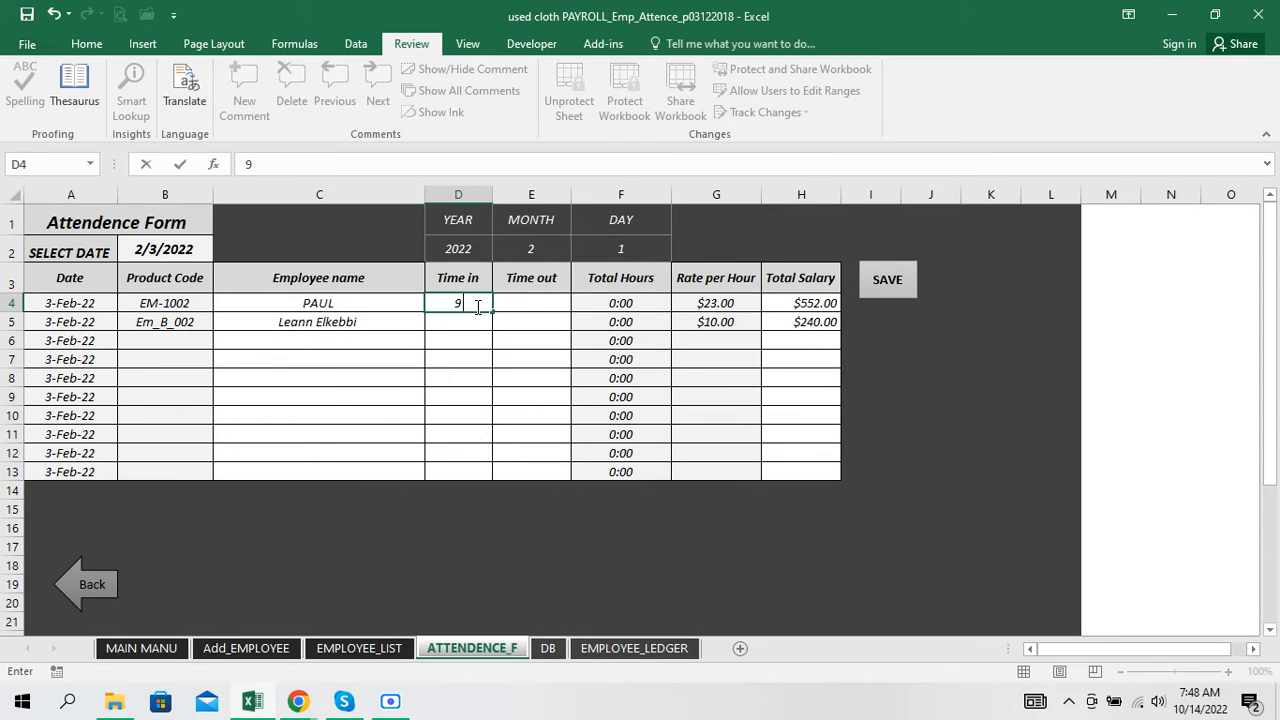
{"action": "type", "text": ":00"}
{"action": "key", "text": "Return"}
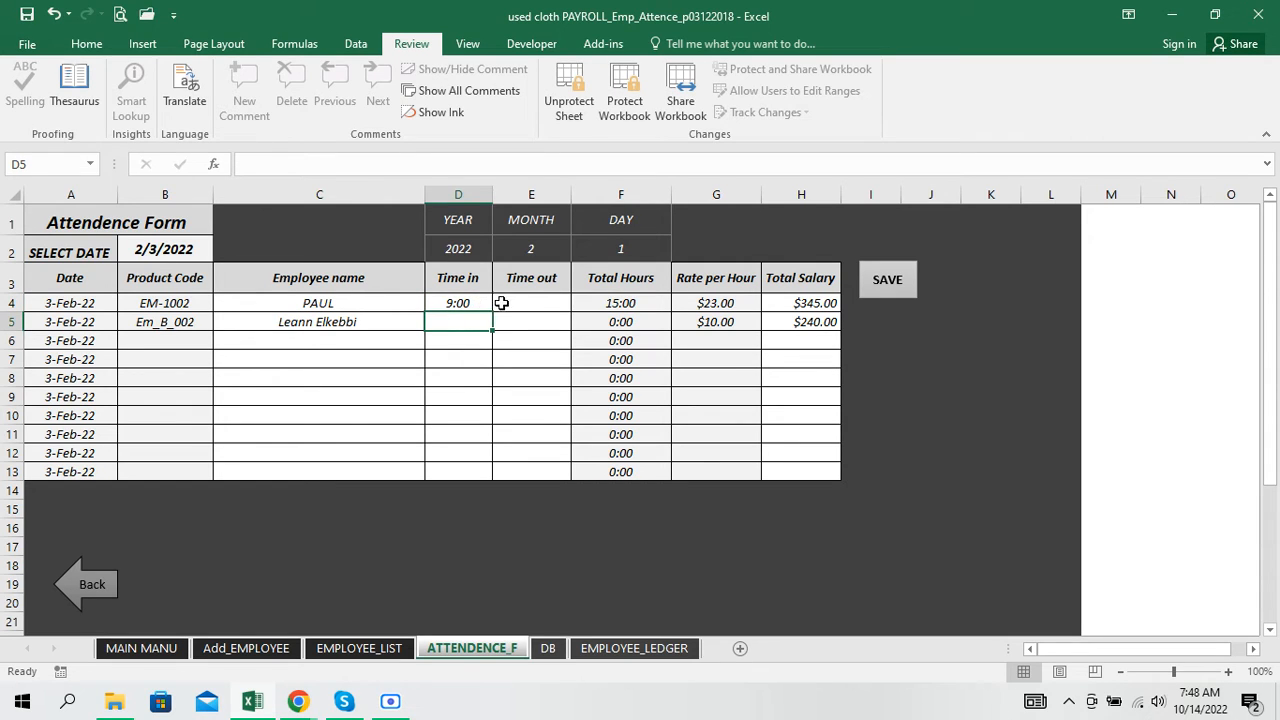
{"action": "left_click", "coordinate": [510, 302]}
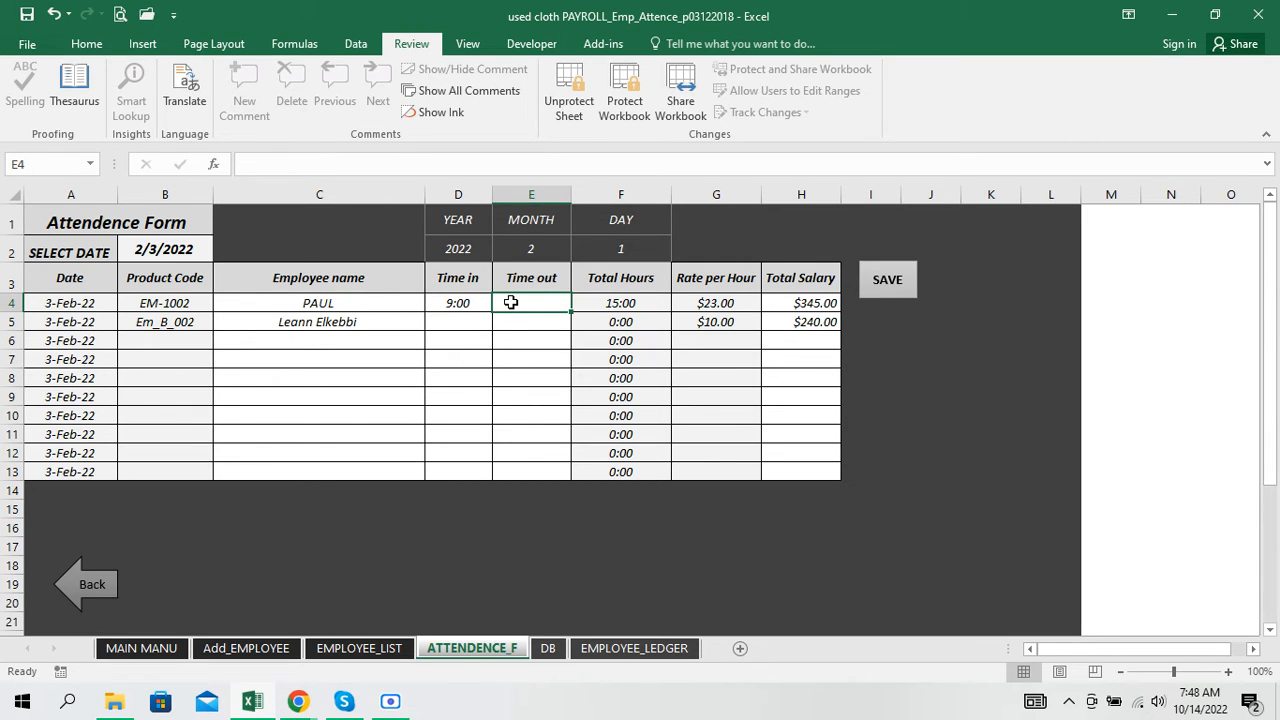
{"action": "type", "text": "14"}
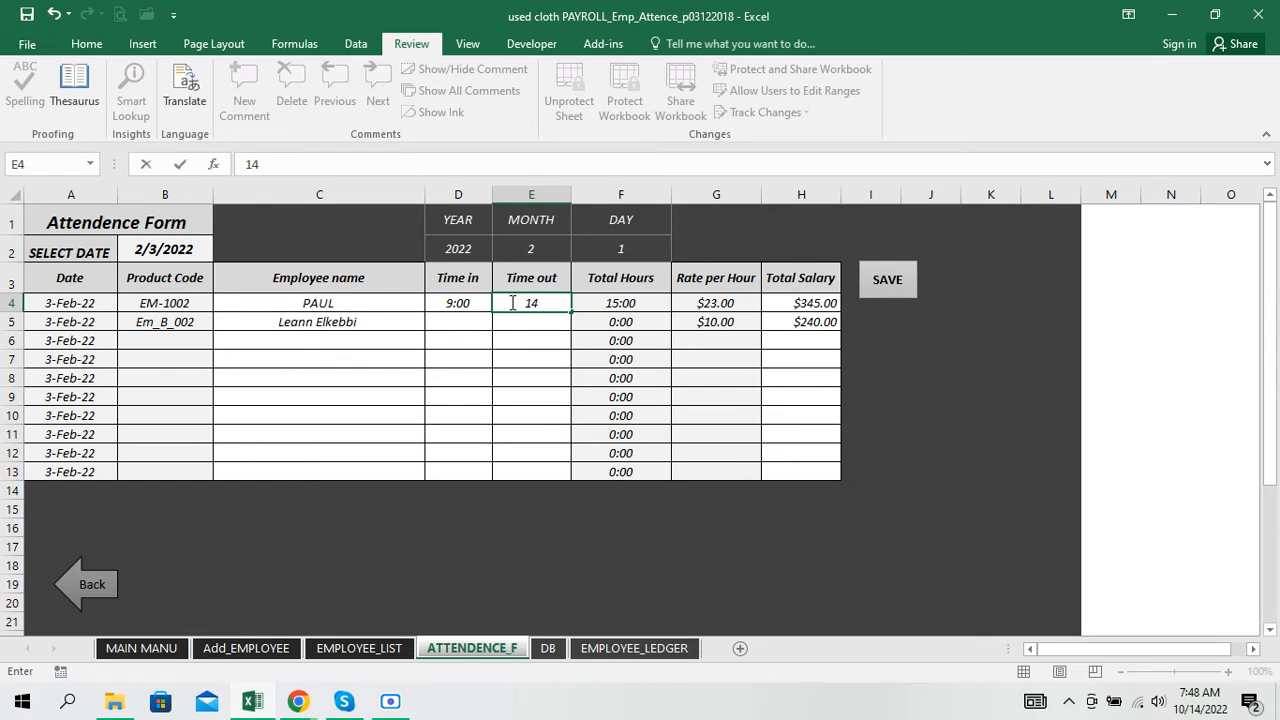
{"action": "type", "text": ":20"}
{"action": "key", "text": "Return"}
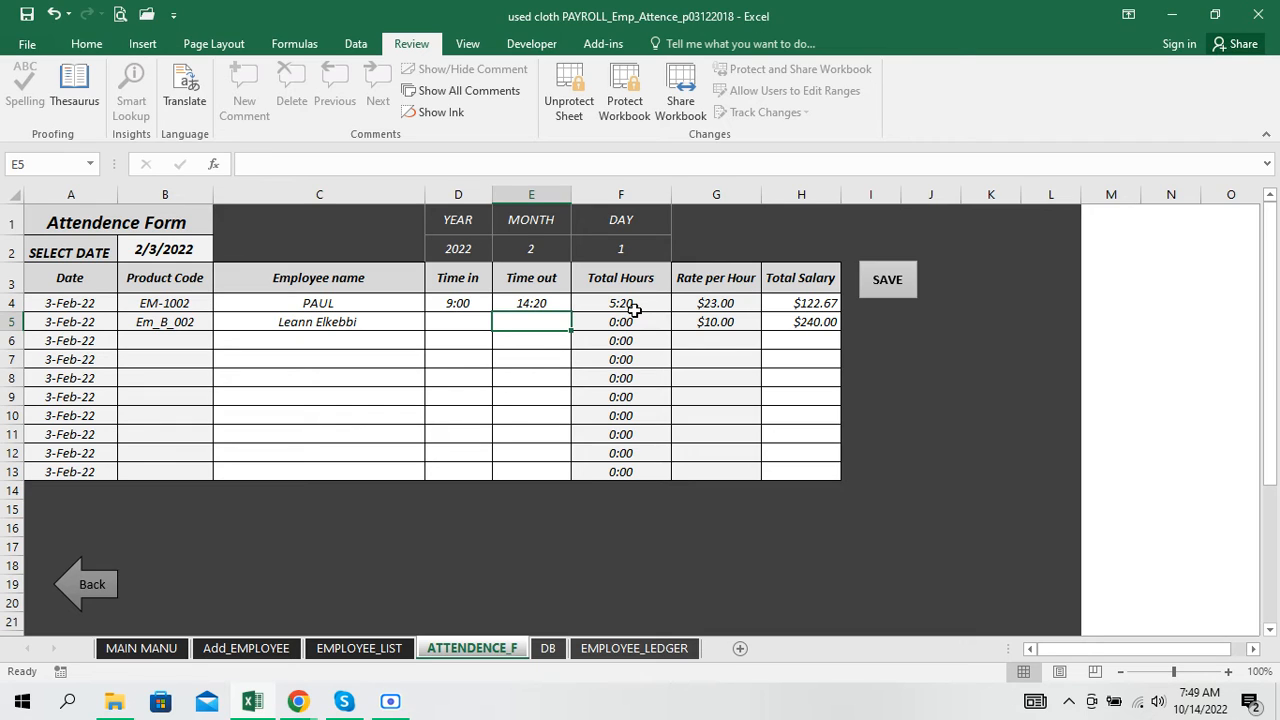
{"action": "left_click", "coordinate": [728, 305]}
{"action": "left_click", "coordinate": [805, 305]}
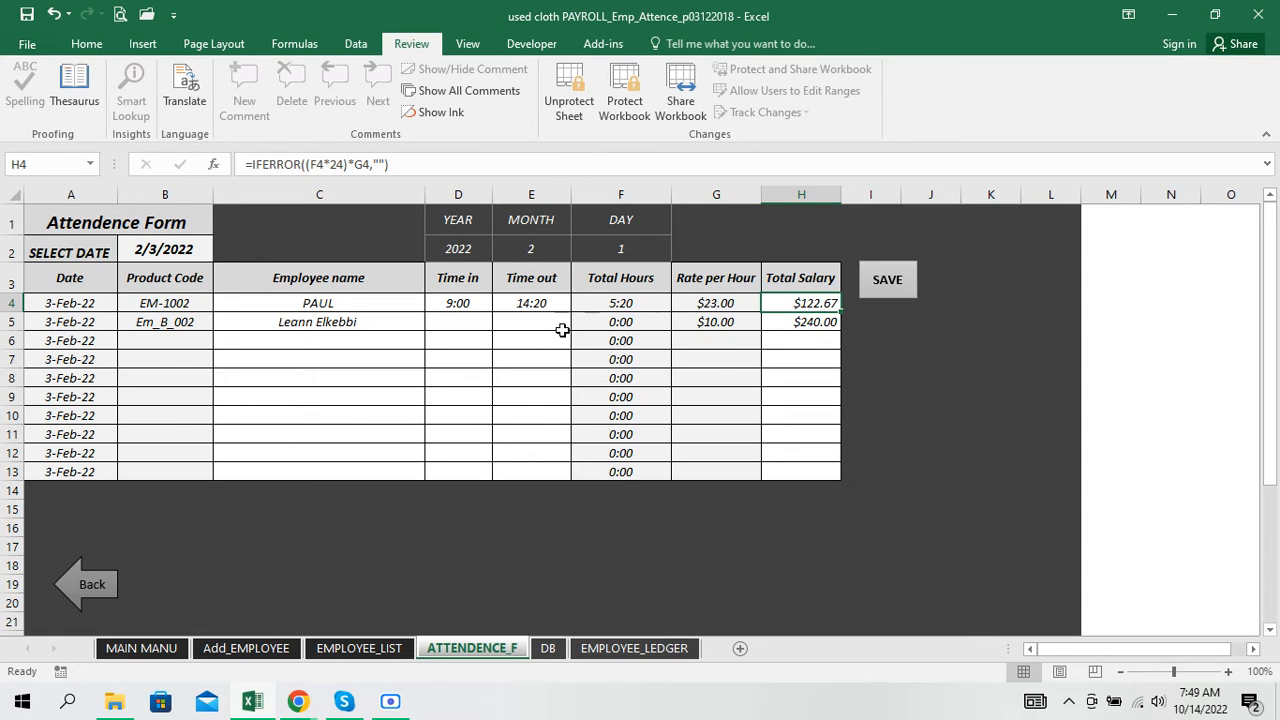
{"action": "left_click", "coordinate": [459, 326]}
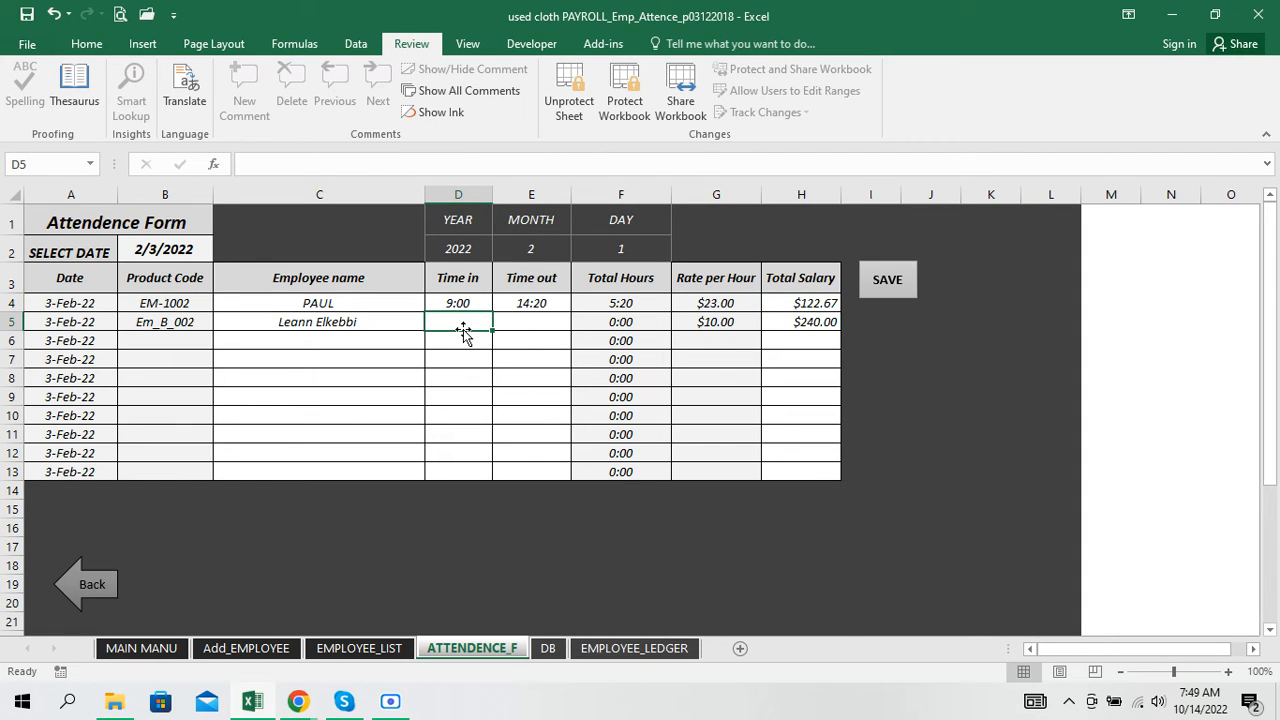
{"action": "type", "text": "9"}
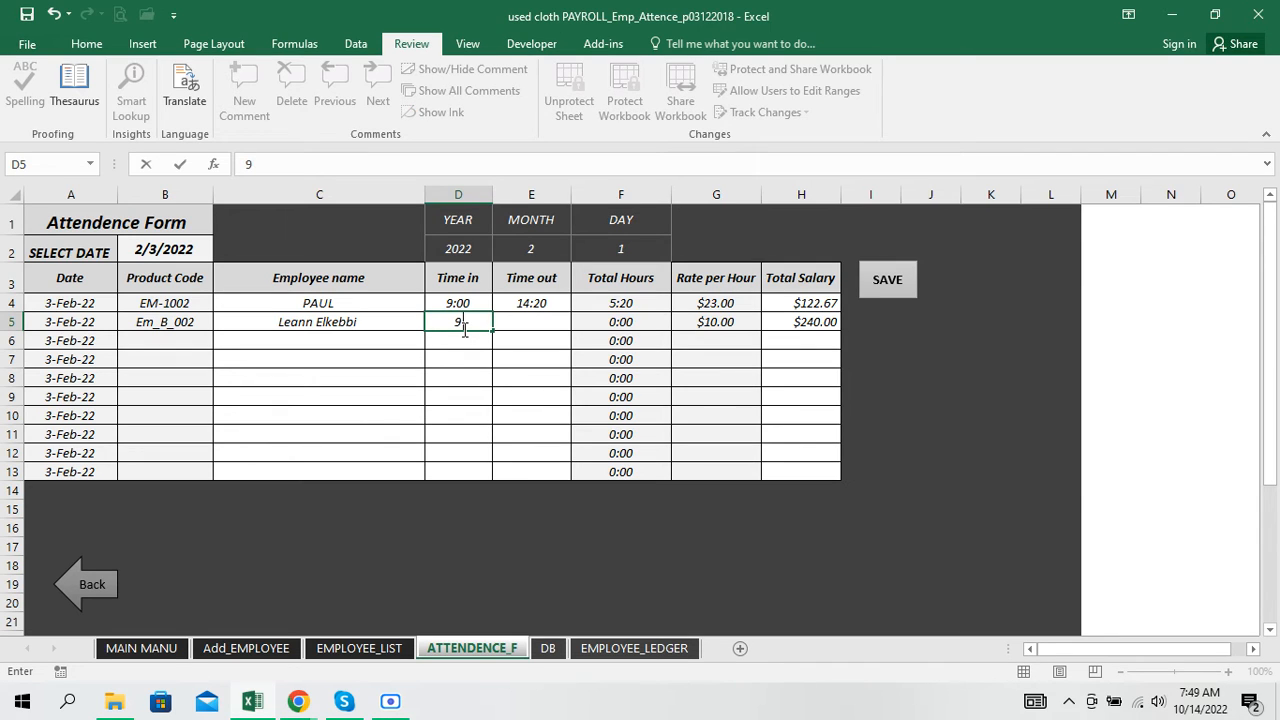
{"action": "type", "text": ".0"}
{"action": "key", "text": "Return"}
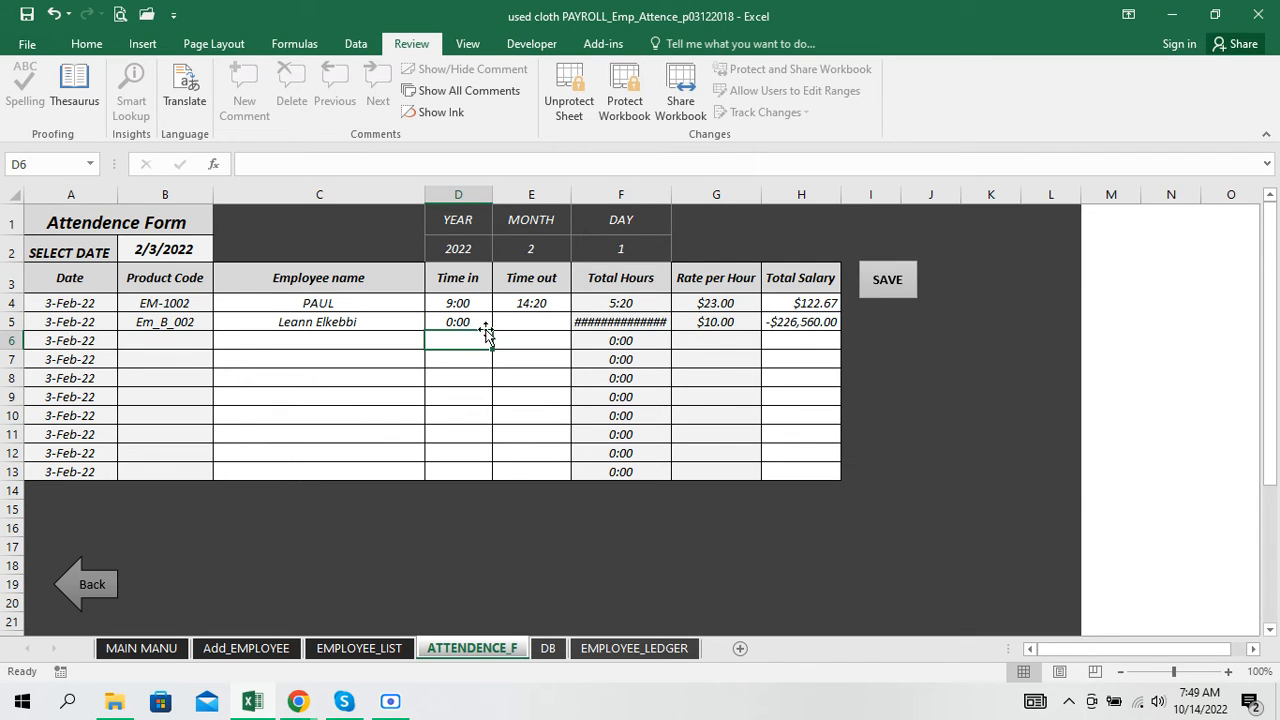
Step: Set the second employee's time in to 9:45 in D5
{"action": "left_click", "coordinate": [446, 320]}
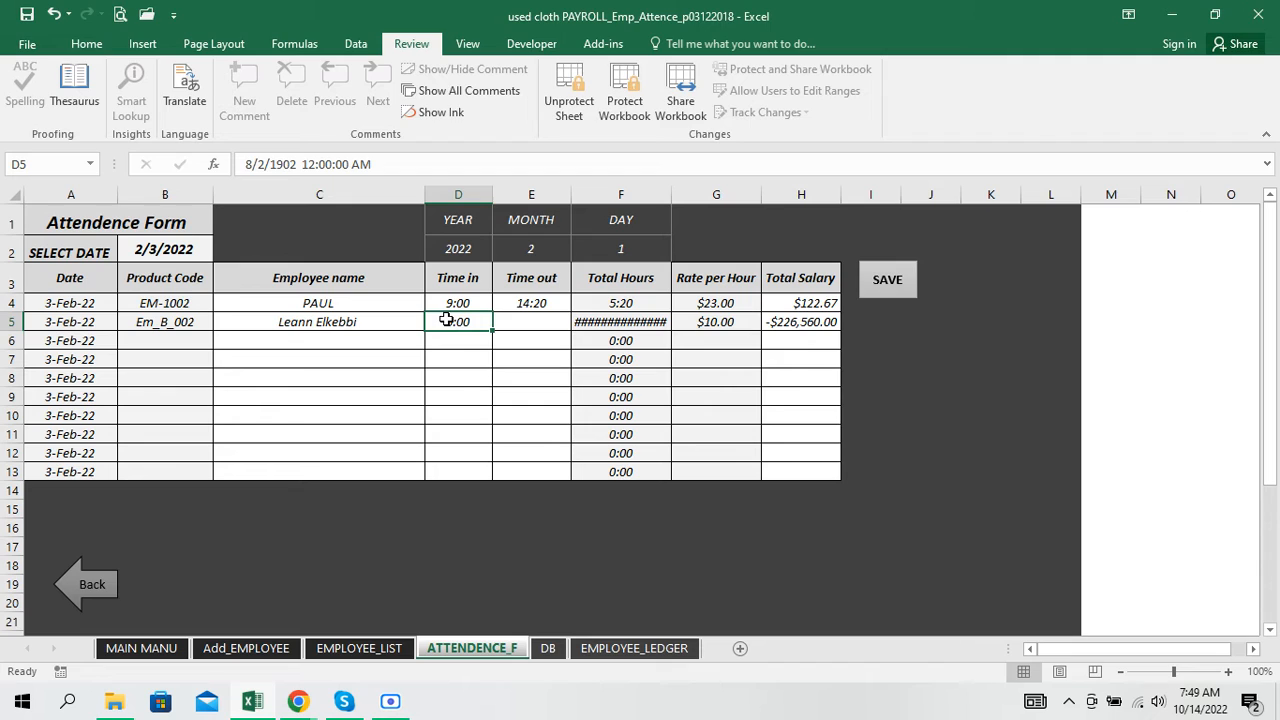
{"action": "type", "text": "*:"}
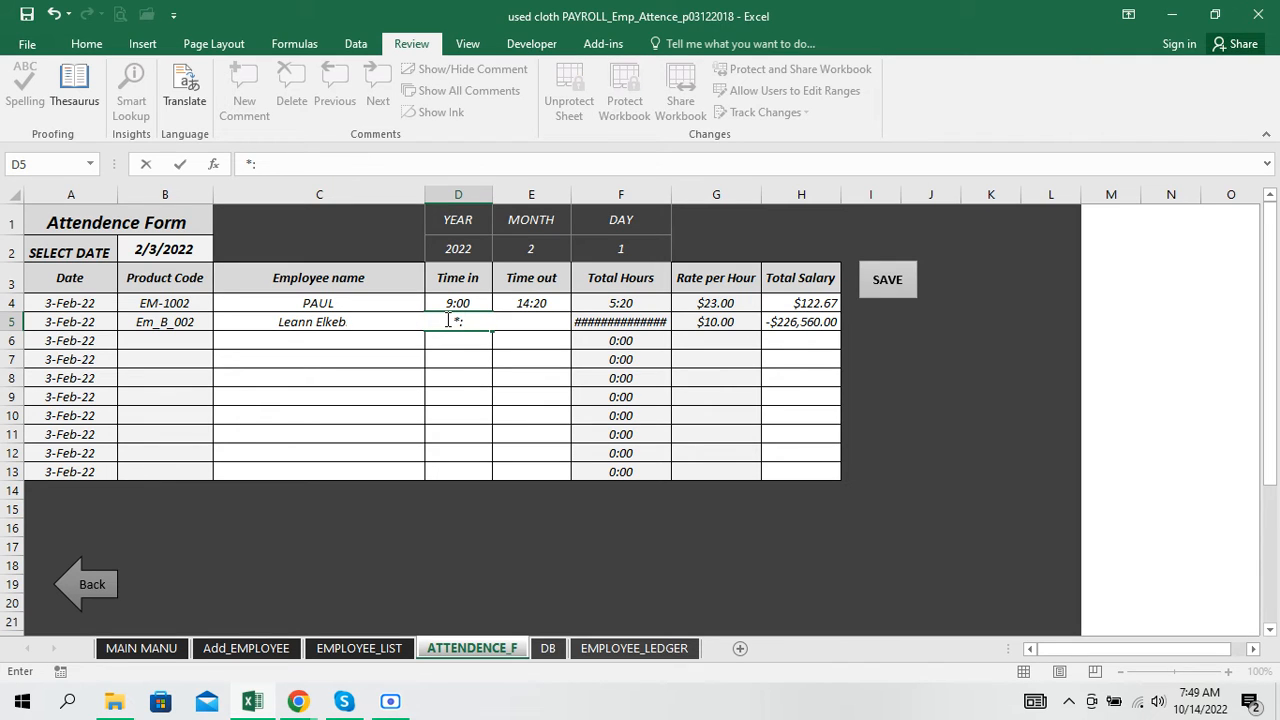
{"action": "key", "text": "BackSpace"}
{"action": "key", "text": "BackSpace"}
{"action": "type", "text": "9:45"}
{"action": "key", "text": "Return"}
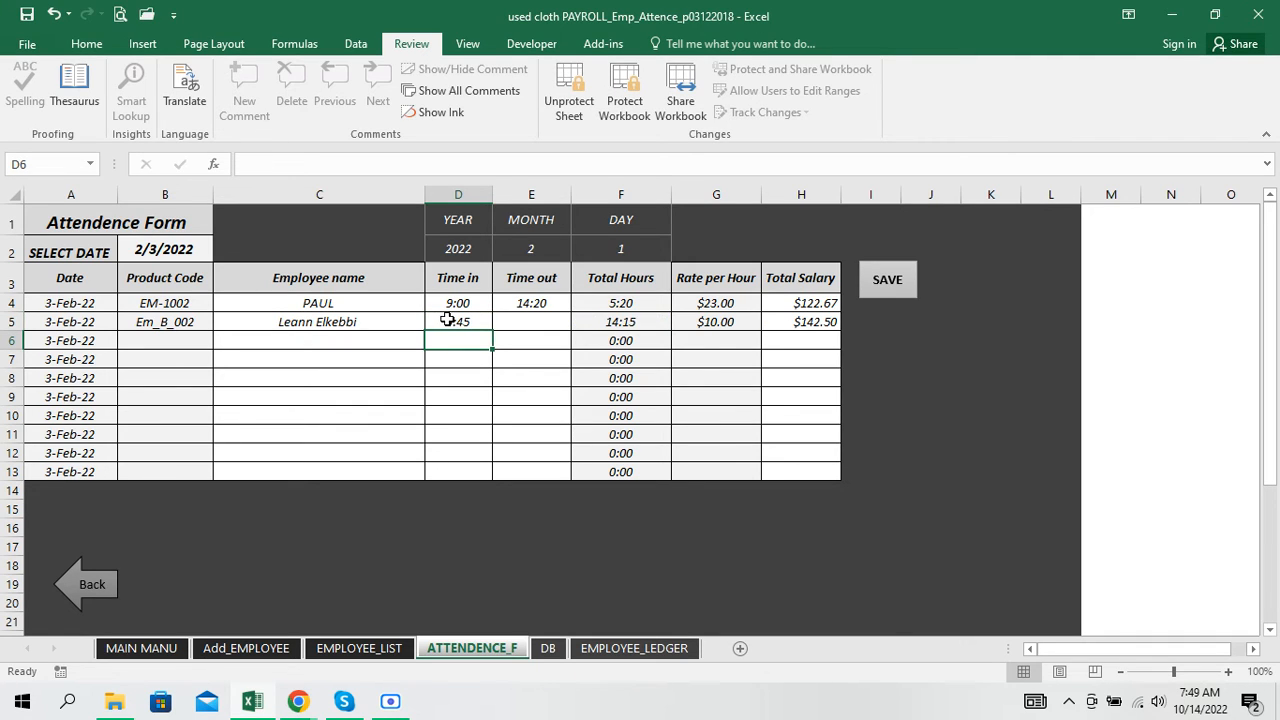
Step: Set the second employee's time out to 13:00 in E5 and check that row's rate and salary formulas
{"action": "left_click", "coordinate": [518, 321]}
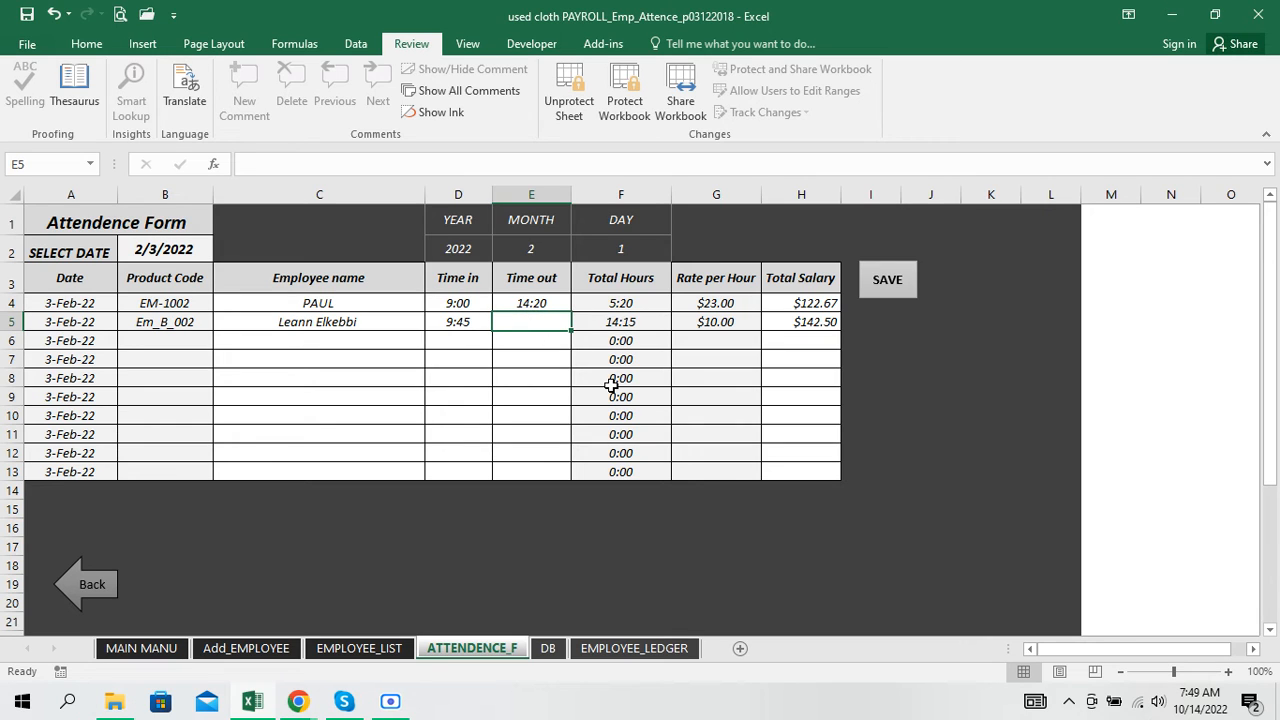
{"action": "type", "text": "13"}
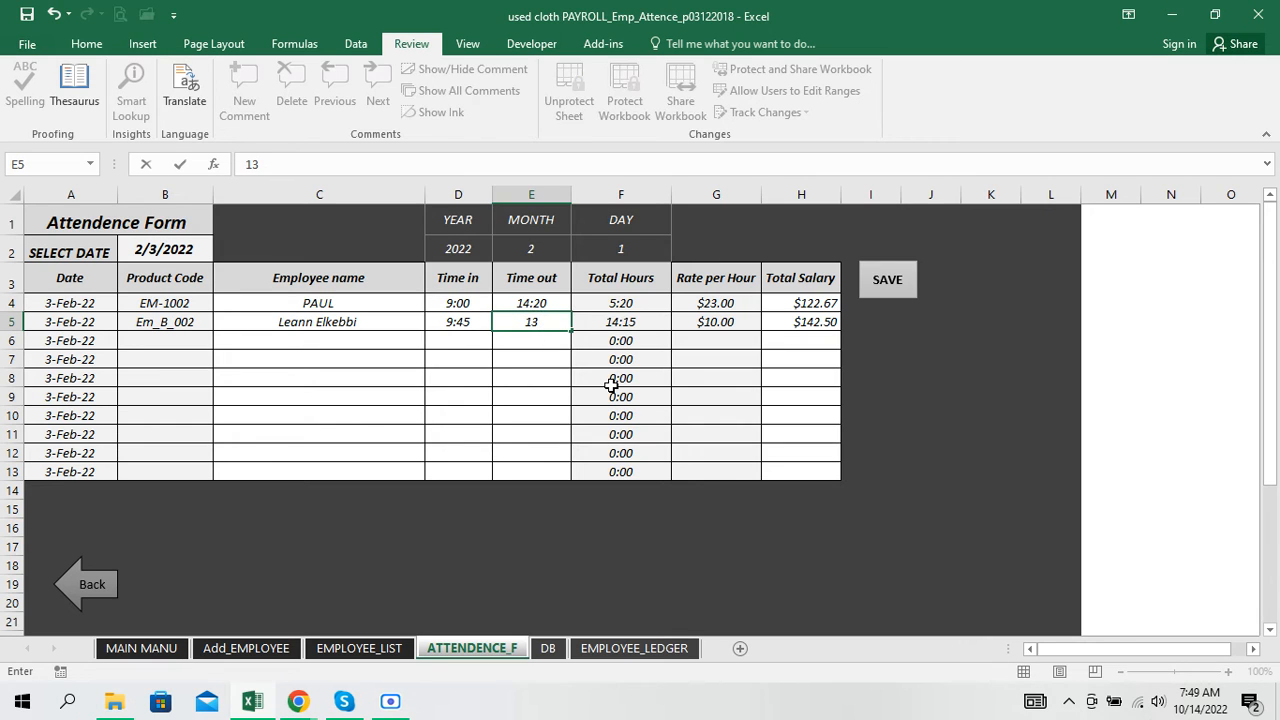
{"action": "type", "text": ":00"}
{"action": "key", "text": "Return"}
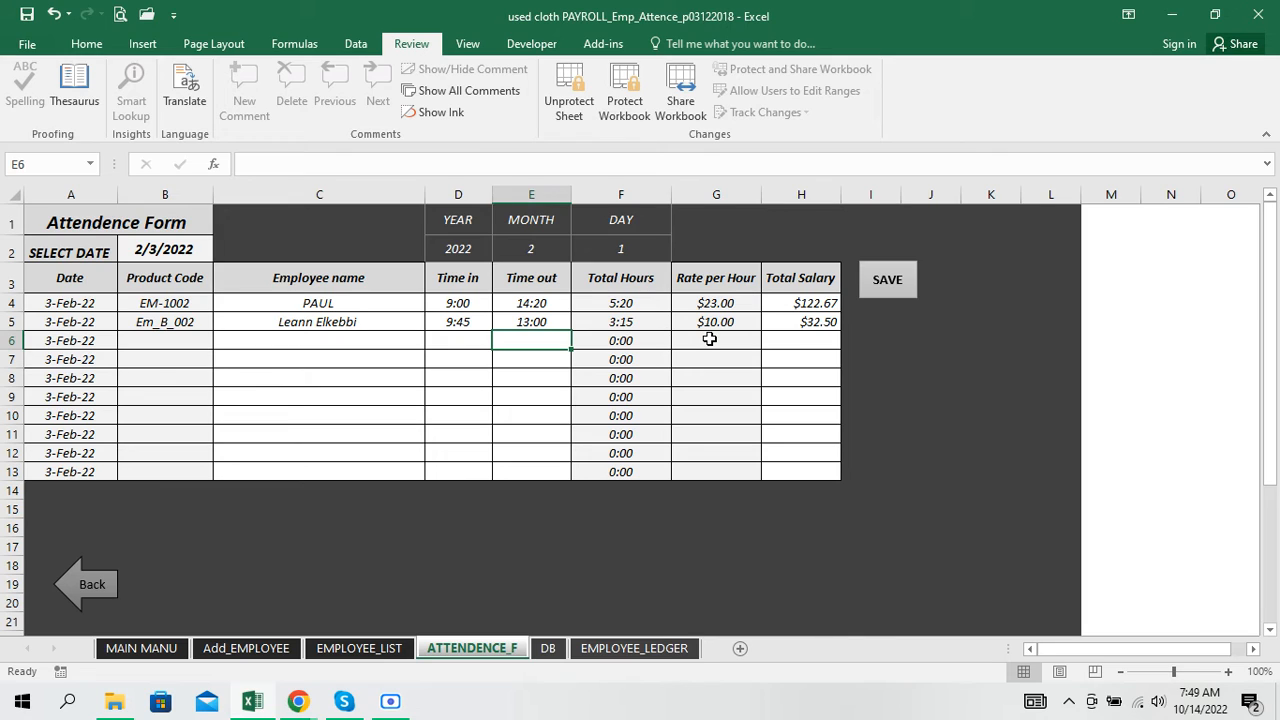
{"action": "left_click", "coordinate": [737, 323]}
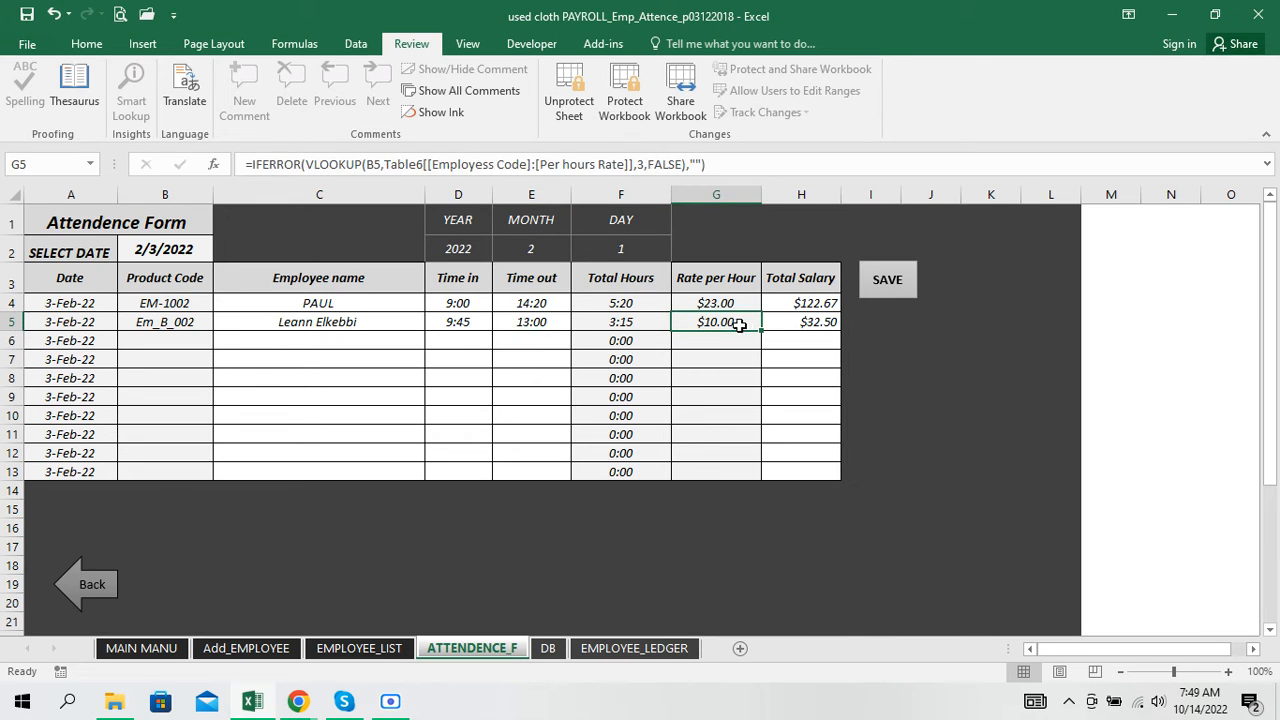
{"action": "left_click", "coordinate": [819, 323]}
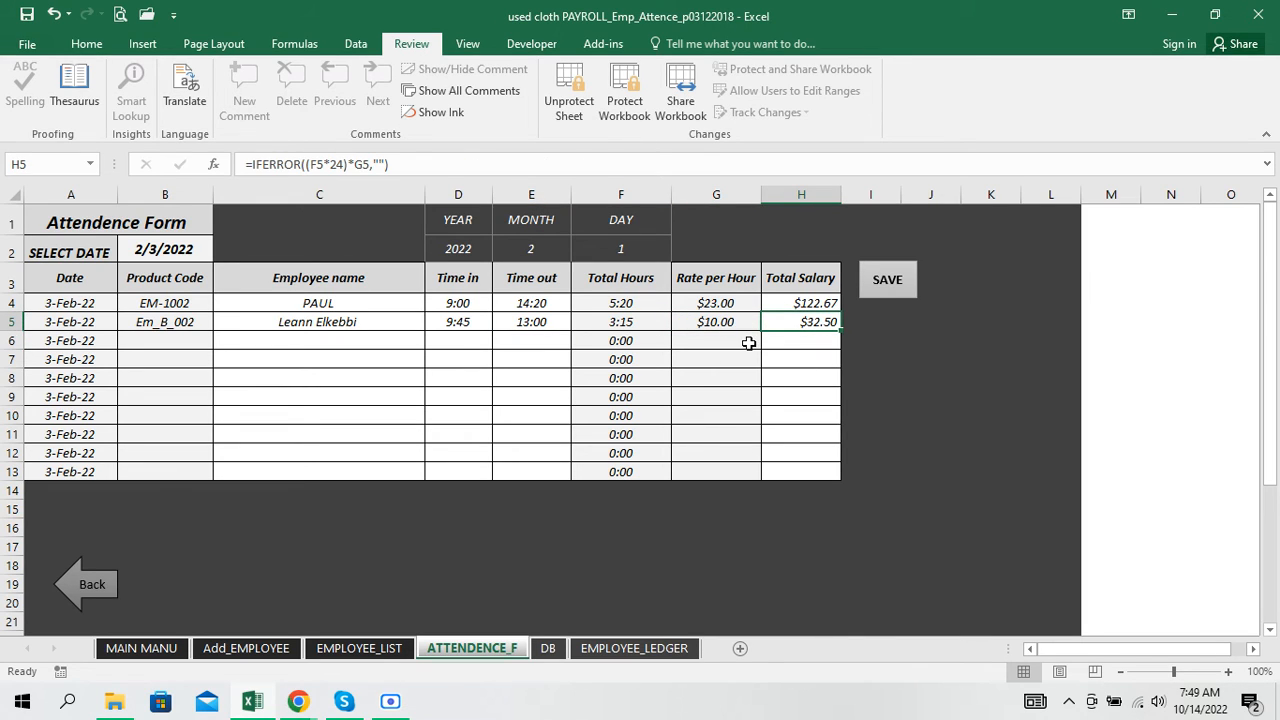
Step: Set the attendance form's date to 2/6/2022
{"action": "left_click", "coordinate": [194, 253]}
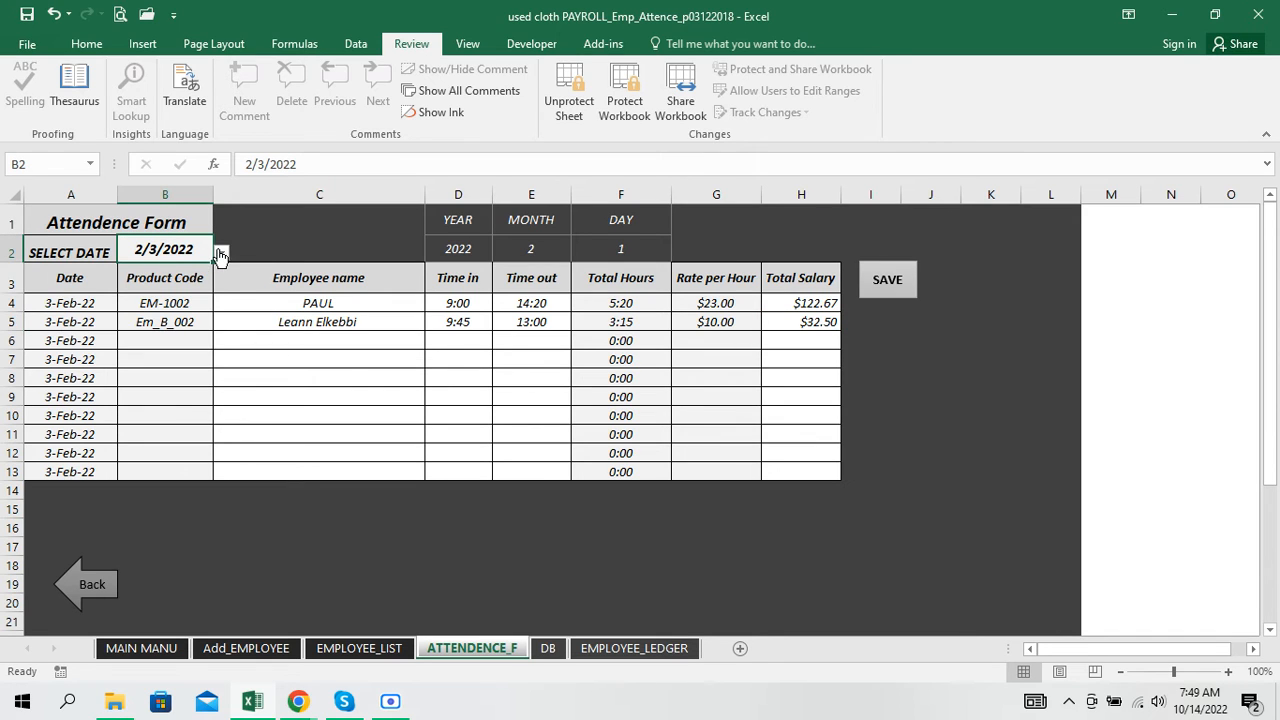
{"action": "left_click", "coordinate": [220, 254]}
{"action": "left_click", "coordinate": [127, 324]}
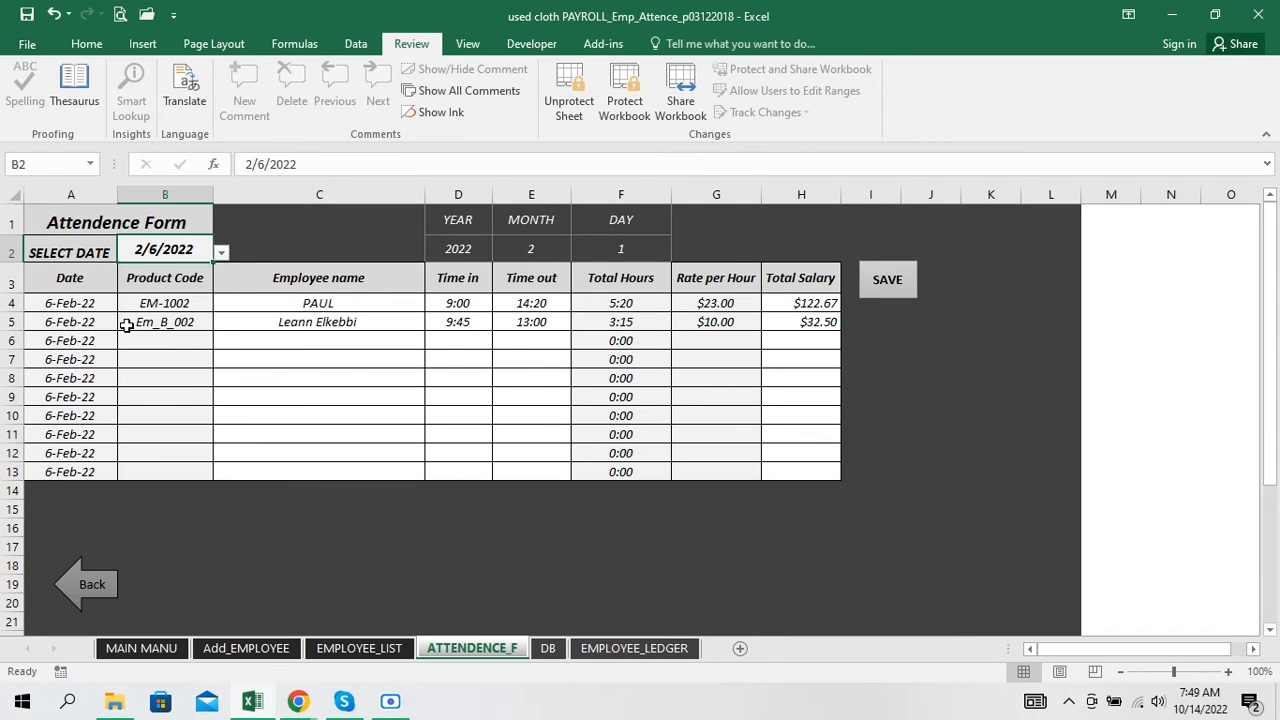
Step: Change the month in E2 to 10 and select 30-Oct-22 as the attendance form's date
{"action": "left_click", "coordinate": [522, 253]}
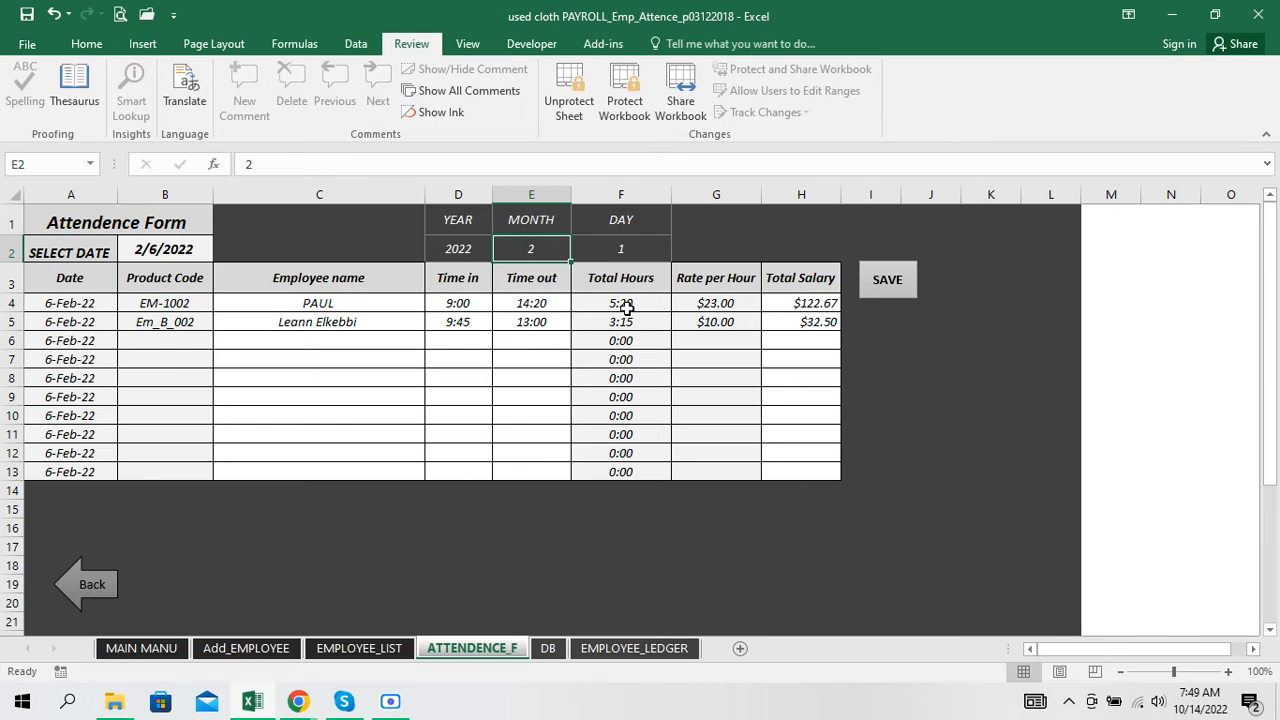
{"action": "type", "text": "10"}
{"action": "key", "text": "Return"}
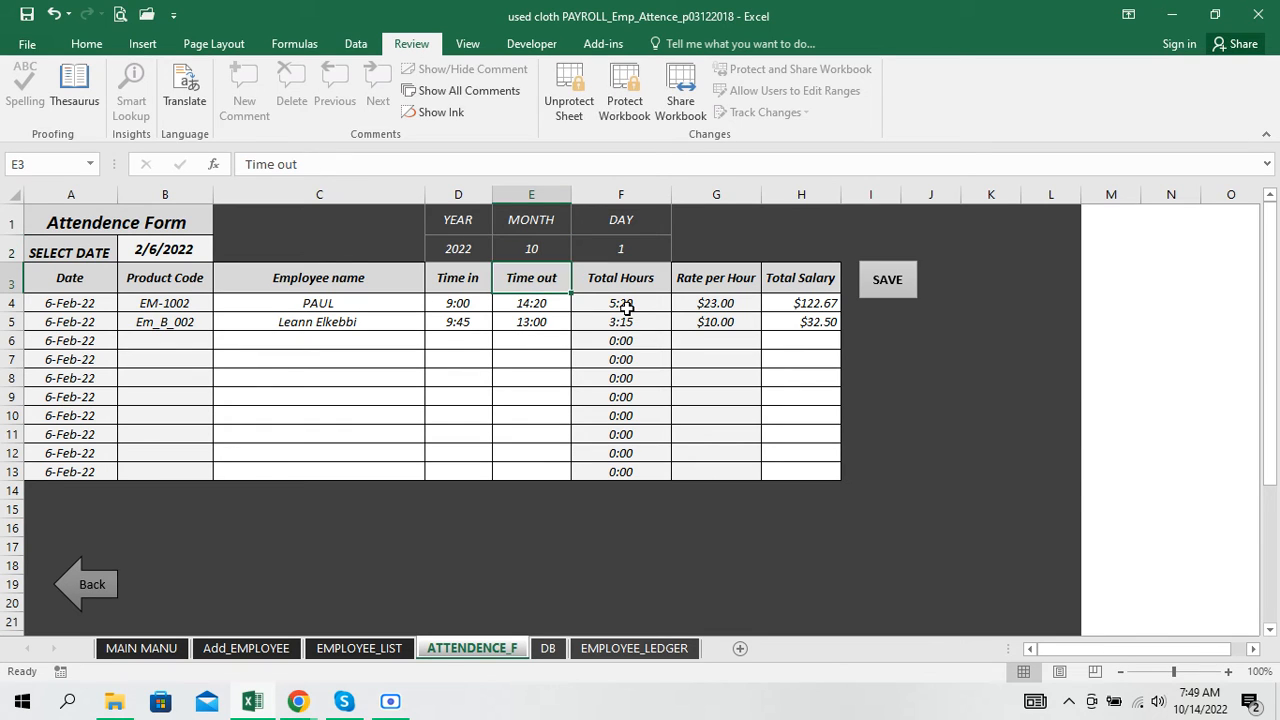
{"action": "left_click", "coordinate": [205, 256]}
{"action": "left_click", "coordinate": [220, 254]}
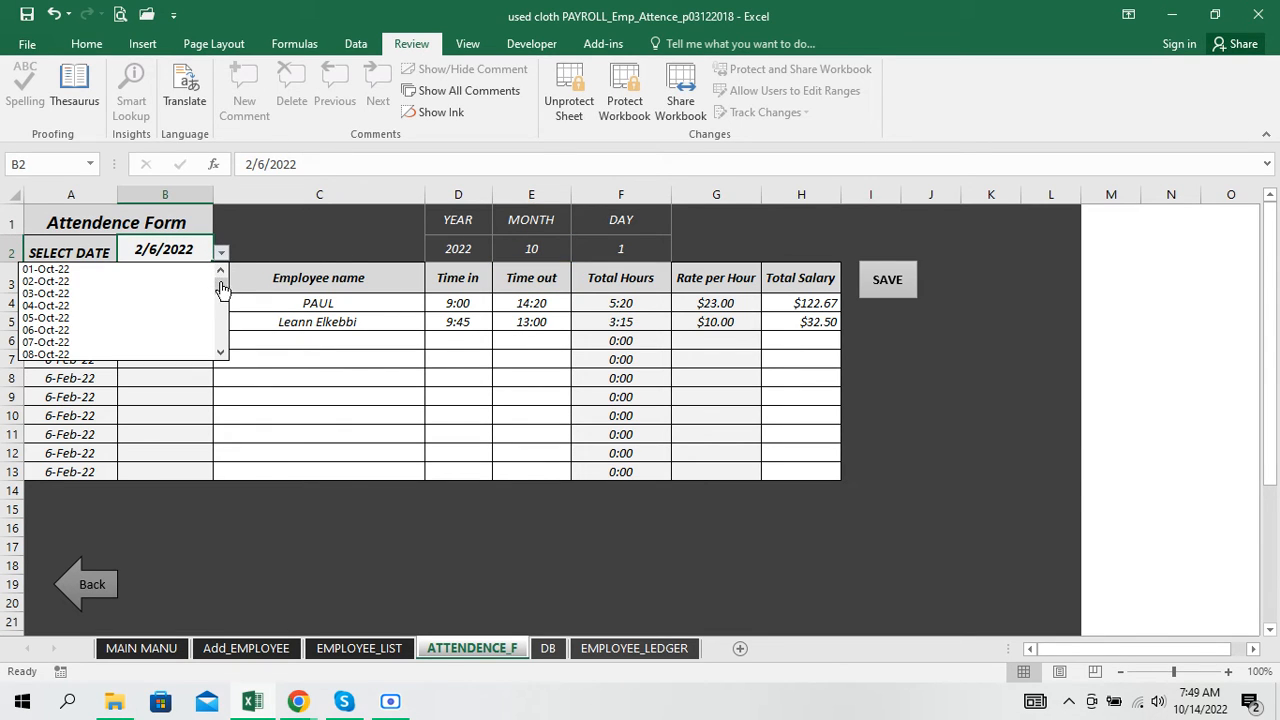
{"action": "left_click_drag", "start_coordinate": [222, 289], "coordinate": [220, 357]}
{"action": "left_click", "coordinate": [104, 330]}
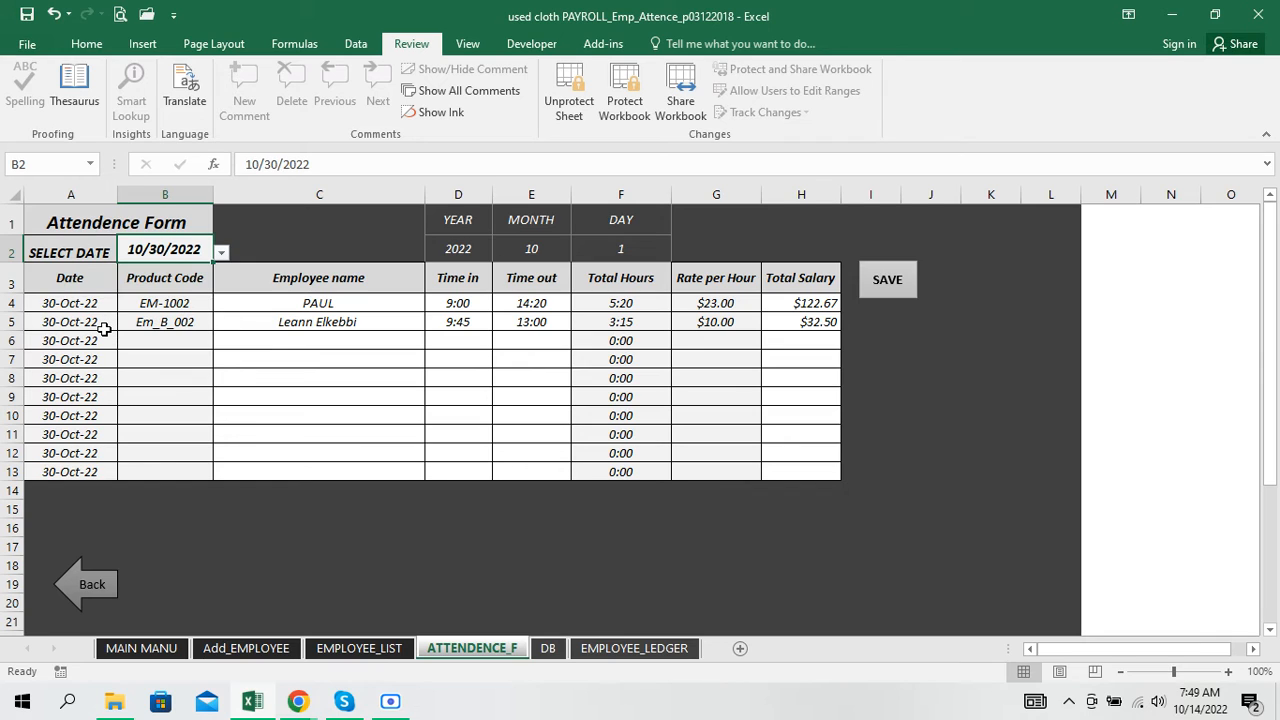
Step: Select 05-Oct-22 as the attendance form's date
{"action": "left_click", "coordinate": [221, 253]}
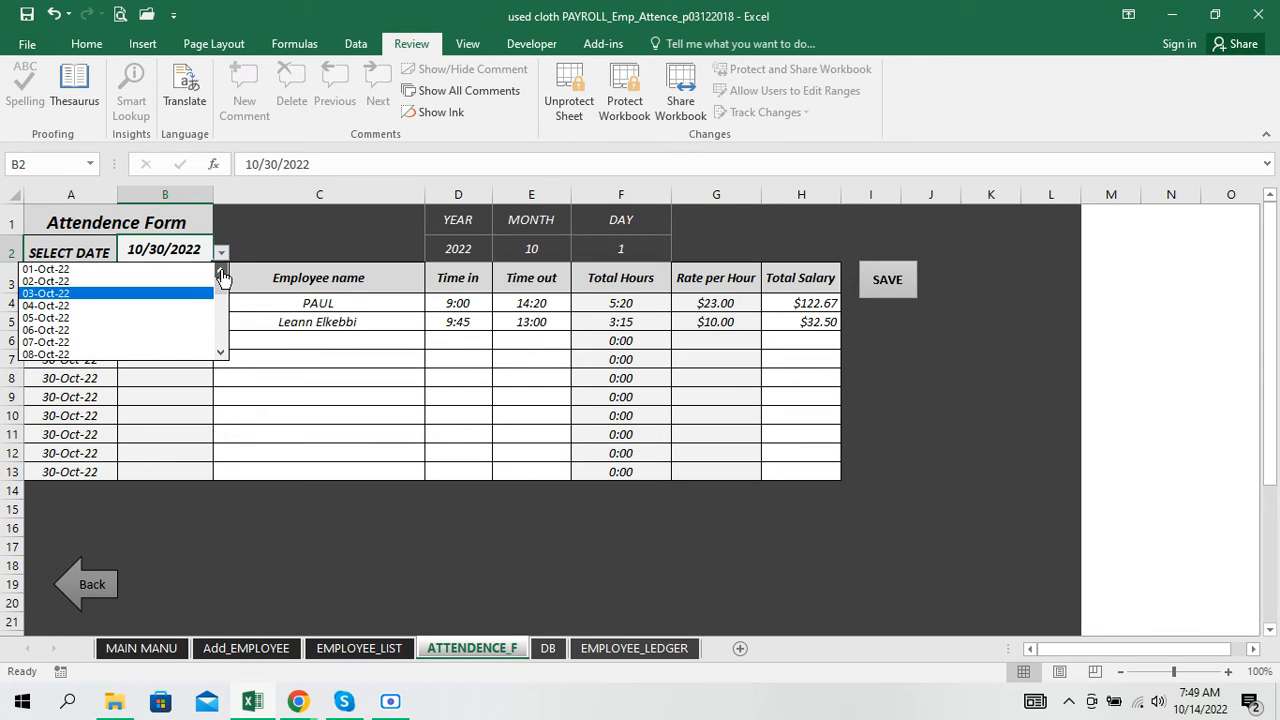
{"action": "left_click", "coordinate": [142, 318]}
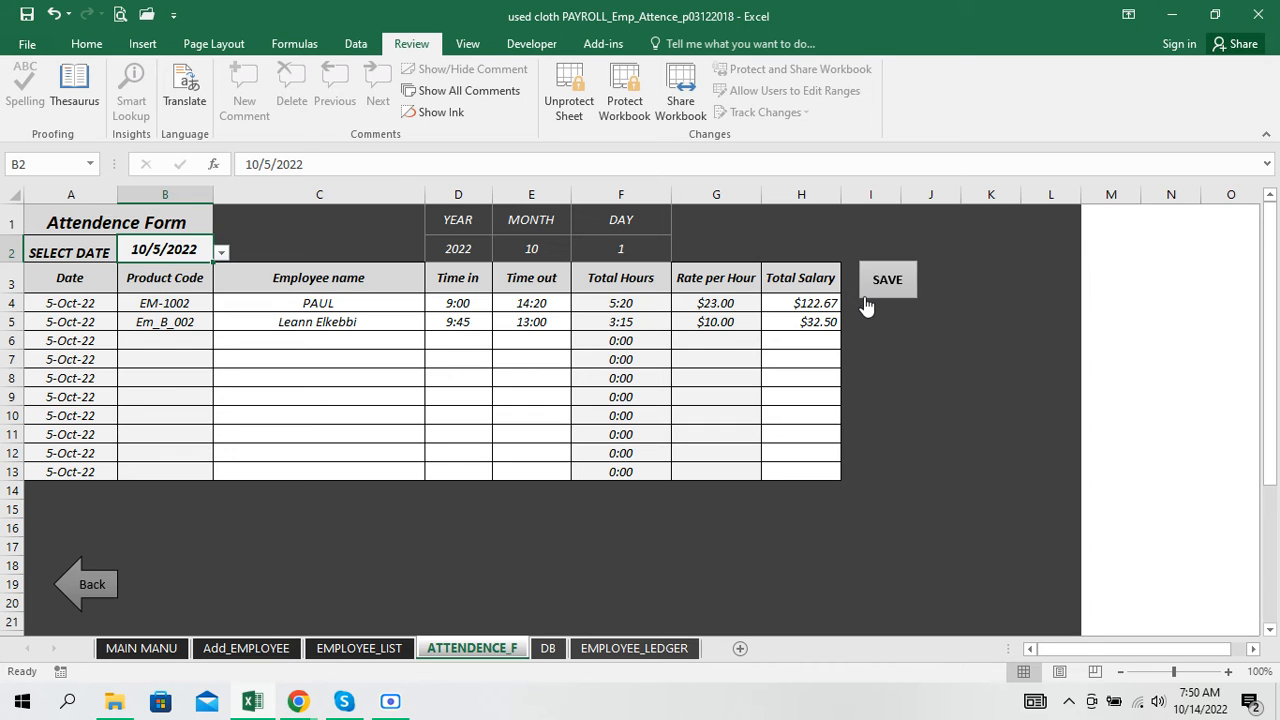
Step: Check the existing records on the DB sheet, and save the attendance form's entries to the database, confirming the save
{"action": "left_click", "coordinate": [543, 652]}
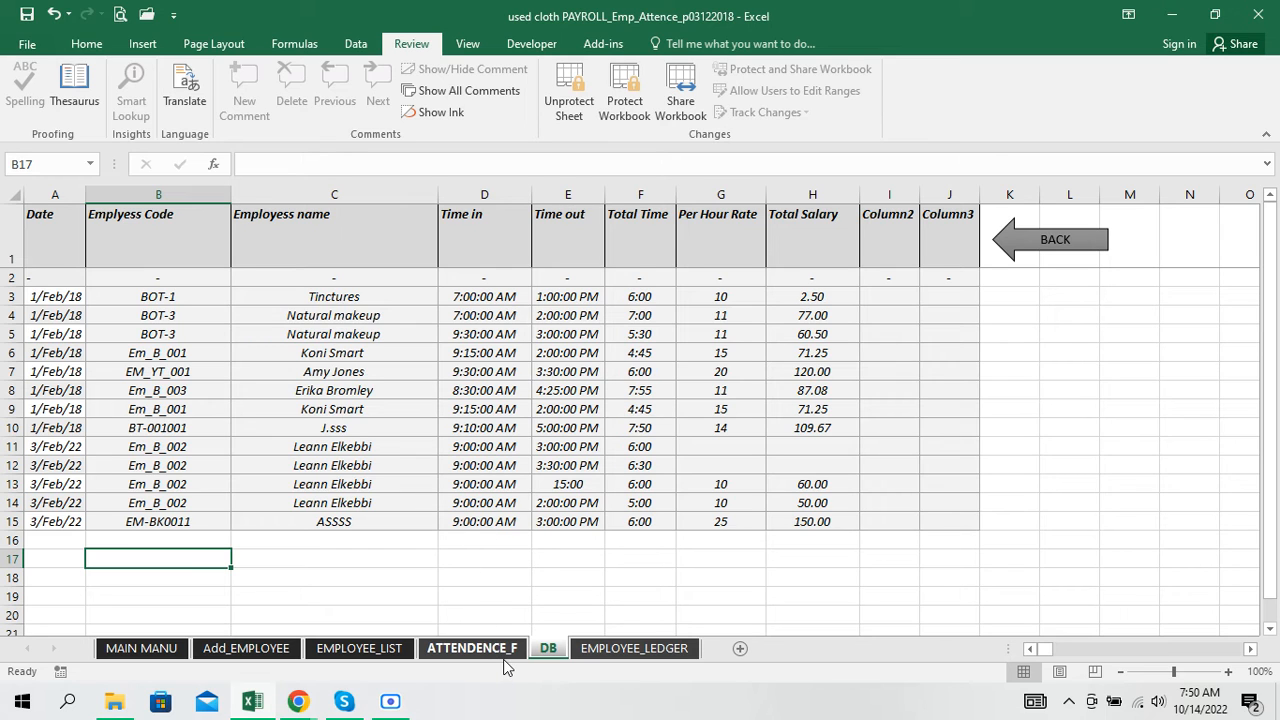
{"action": "left_click", "coordinate": [472, 650]}
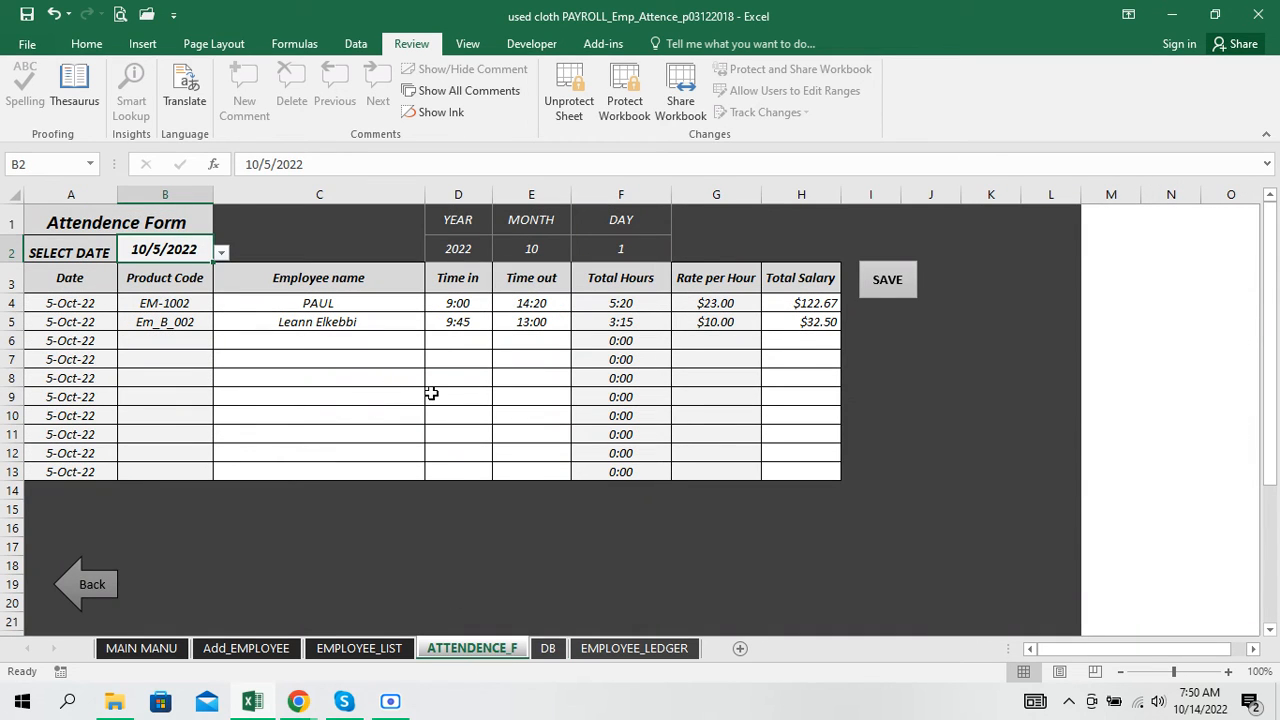
{"action": "left_click", "coordinate": [912, 282]}
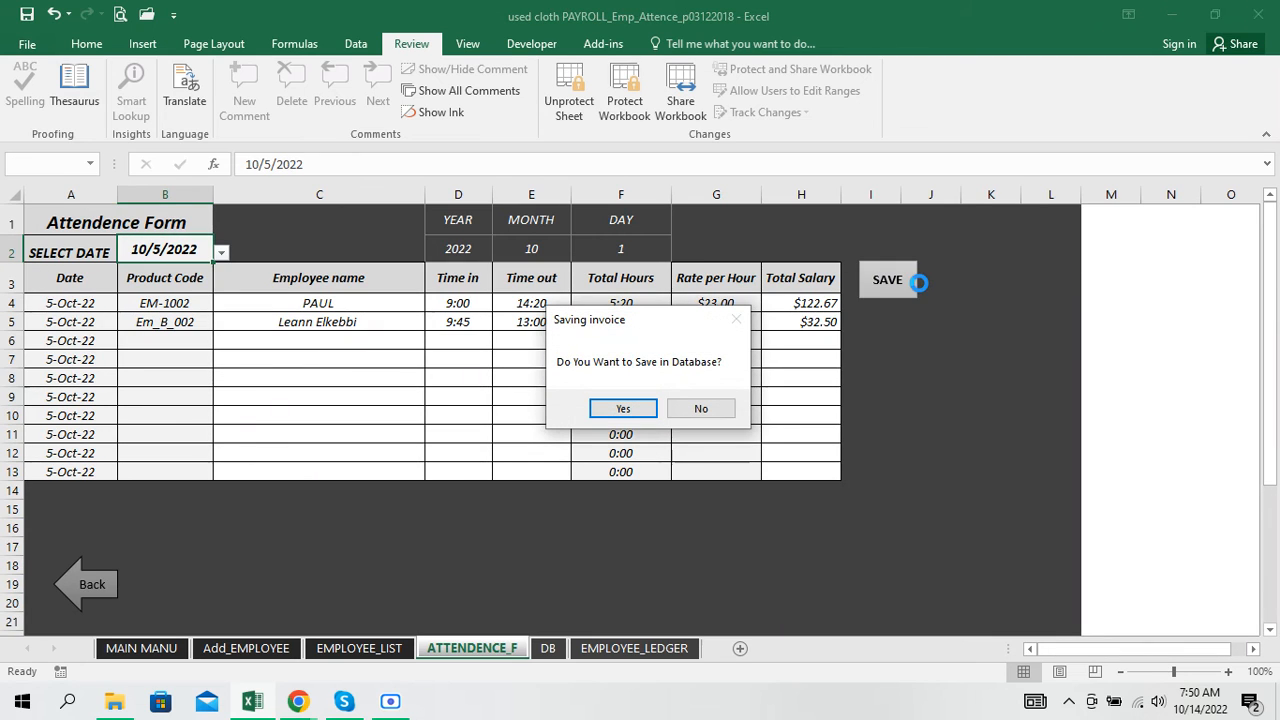
{"action": "left_click", "coordinate": [624, 410]}
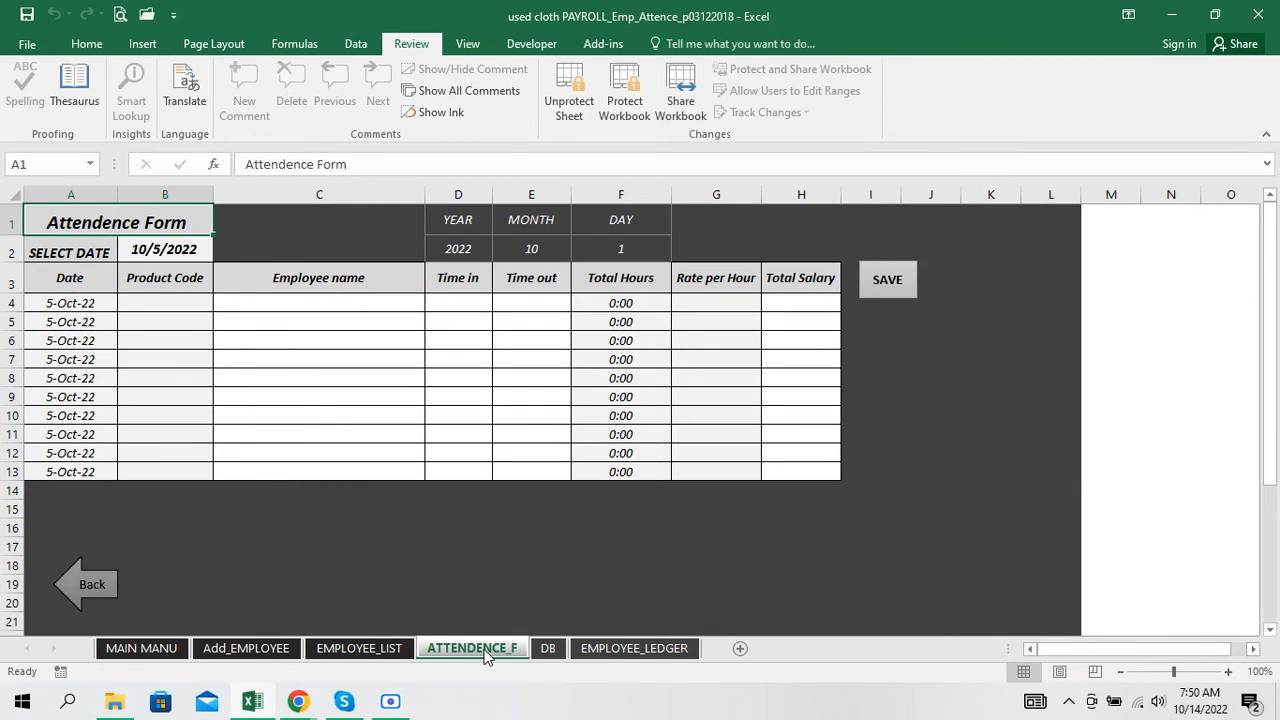
Step: Examine the newly saved attendance rows on the DB sheet and their dates in A16 and A17
{"action": "left_click", "coordinate": [545, 650]}
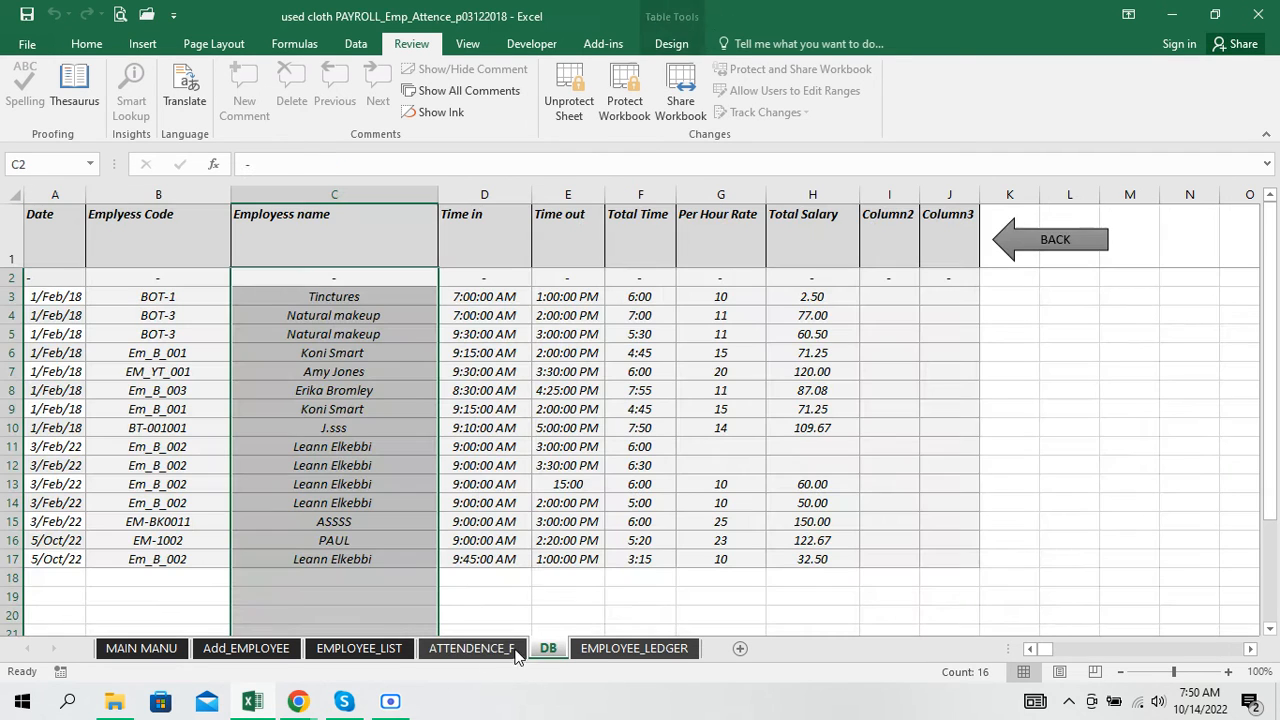
{"action": "left_click", "coordinate": [63, 541]}
{"action": "left_click", "coordinate": [58, 559]}
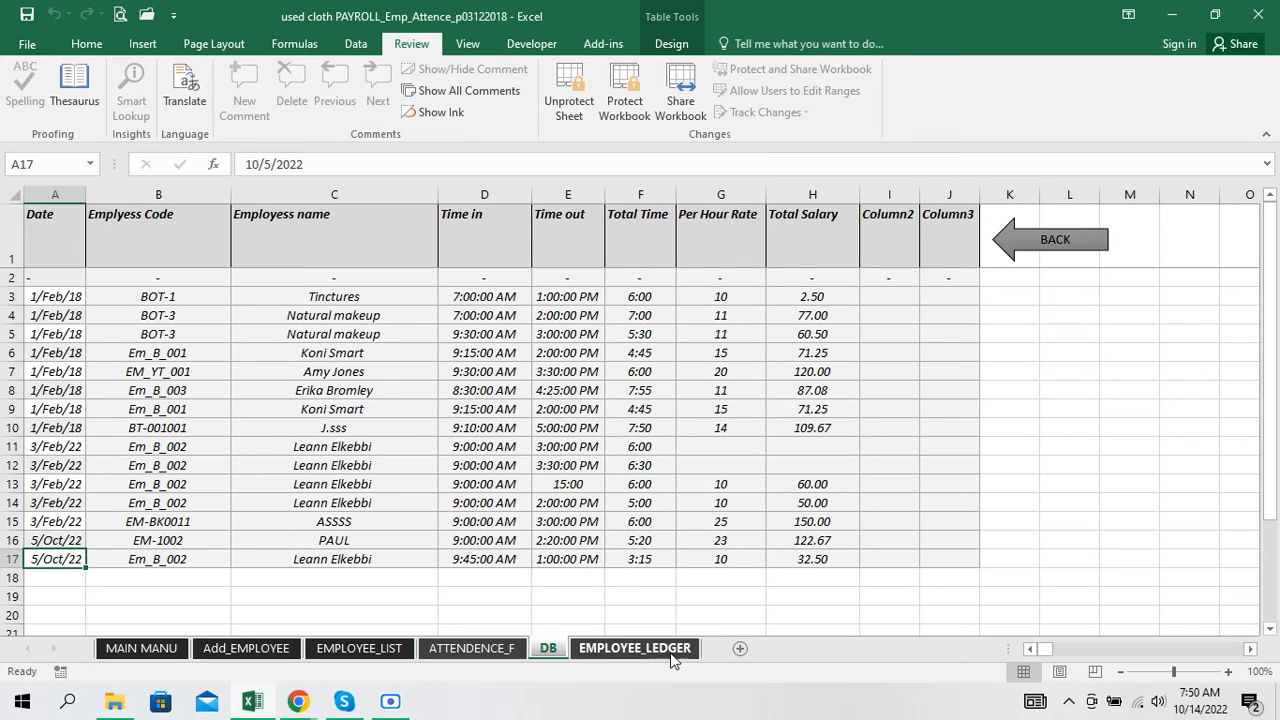
Step: On the EMPLOYEE_LEDGER sheet, choose the first employee from the saved attendance entries in B1 and extract that employee's records
{"action": "left_click", "coordinate": [638, 650]}
{"action": "left_click", "coordinate": [215, 230]}
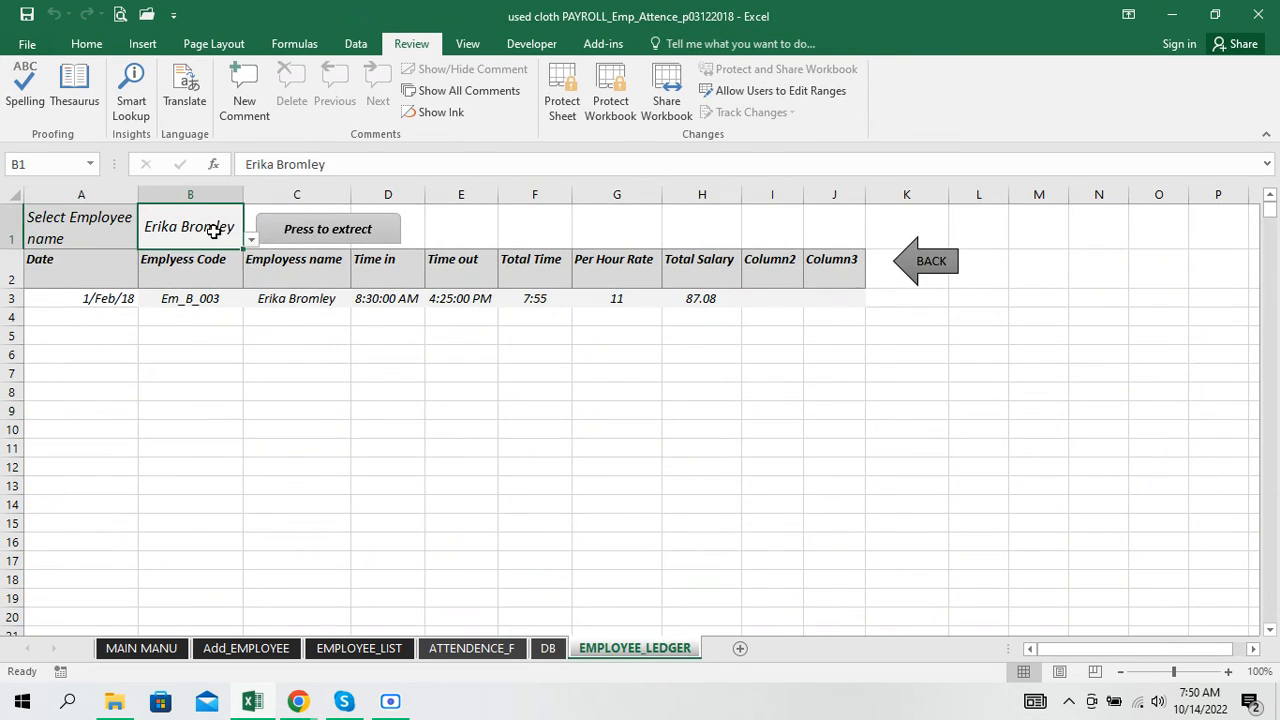
{"action": "left_click", "coordinate": [251, 240]}
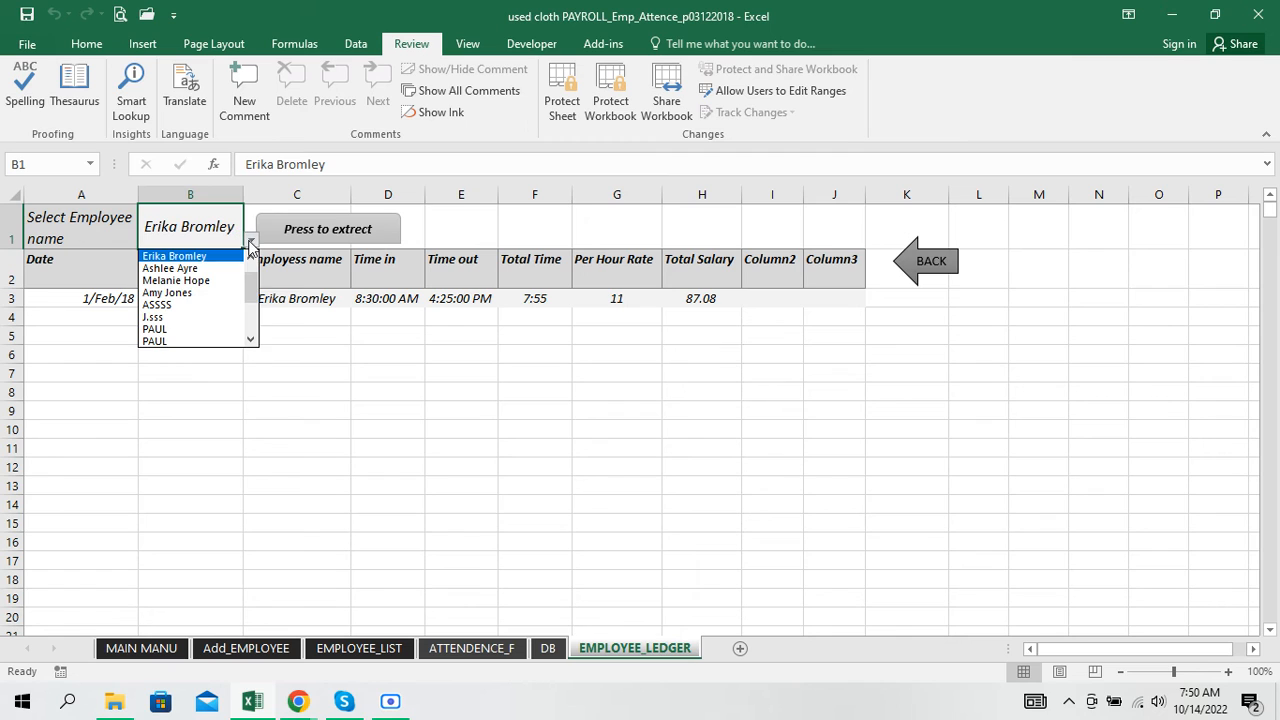
{"action": "left_click", "coordinate": [211, 329]}
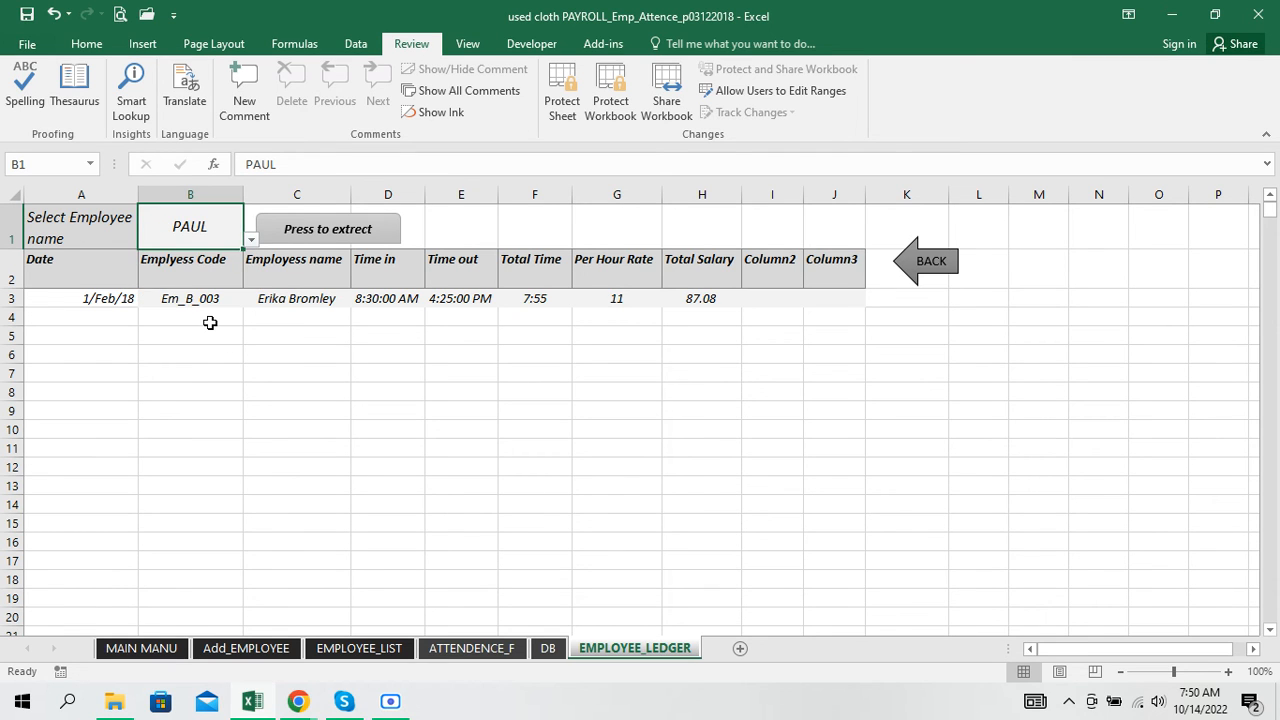
{"action": "left_click", "coordinate": [296, 229]}
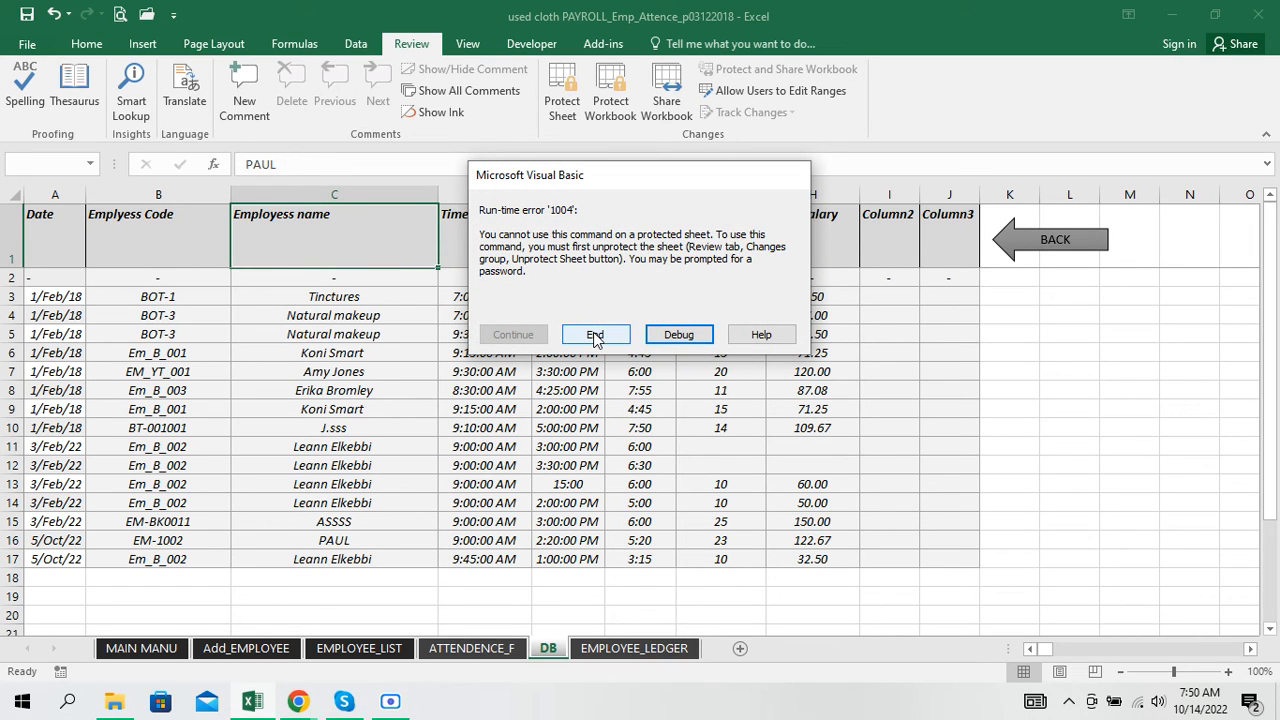
{"action": "left_click", "coordinate": [390, 701]}
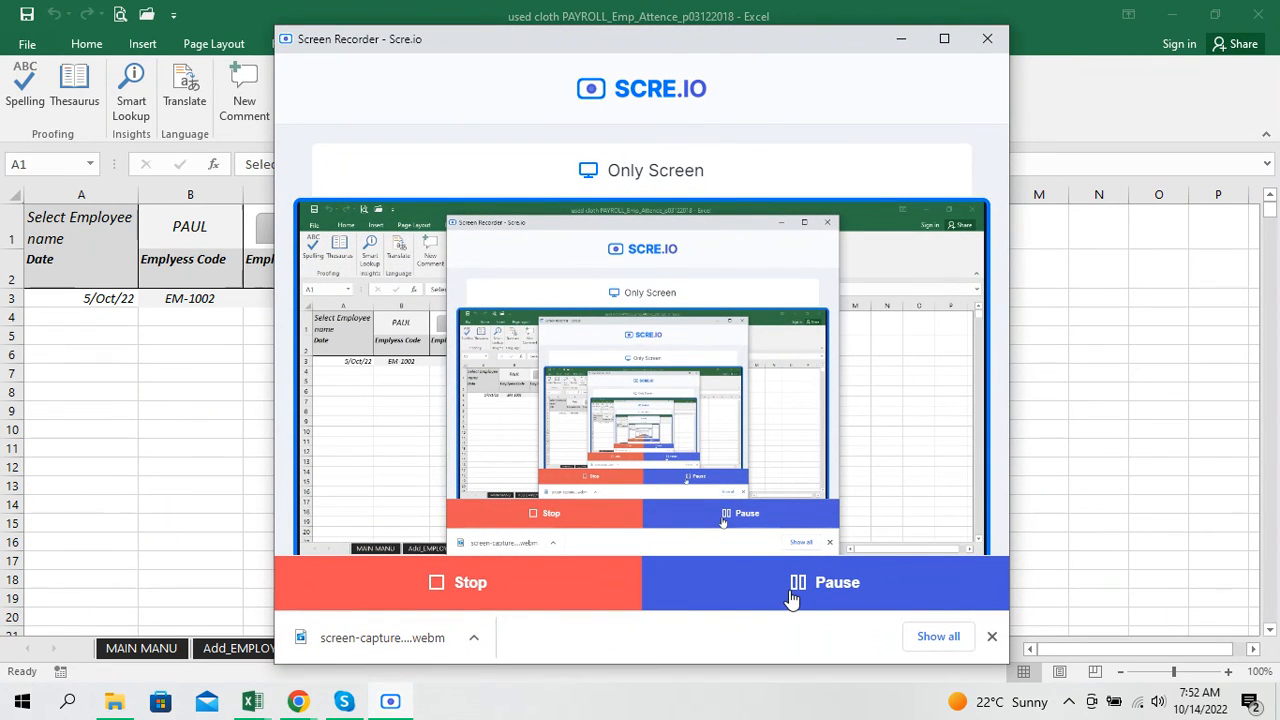
{"action": "left_click", "coordinate": [900, 39]}
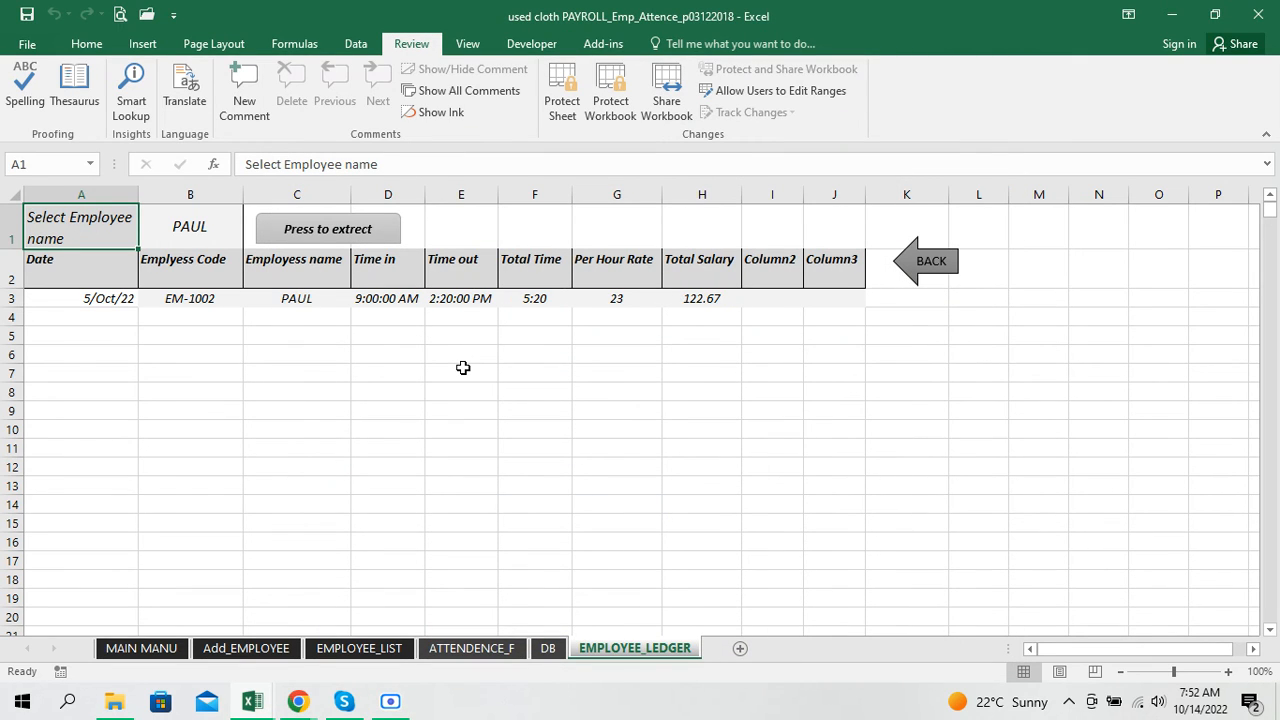
Step: Choose the first employee in B1's name list and extract that employee's ledger records
{"action": "left_click", "coordinate": [195, 229]}
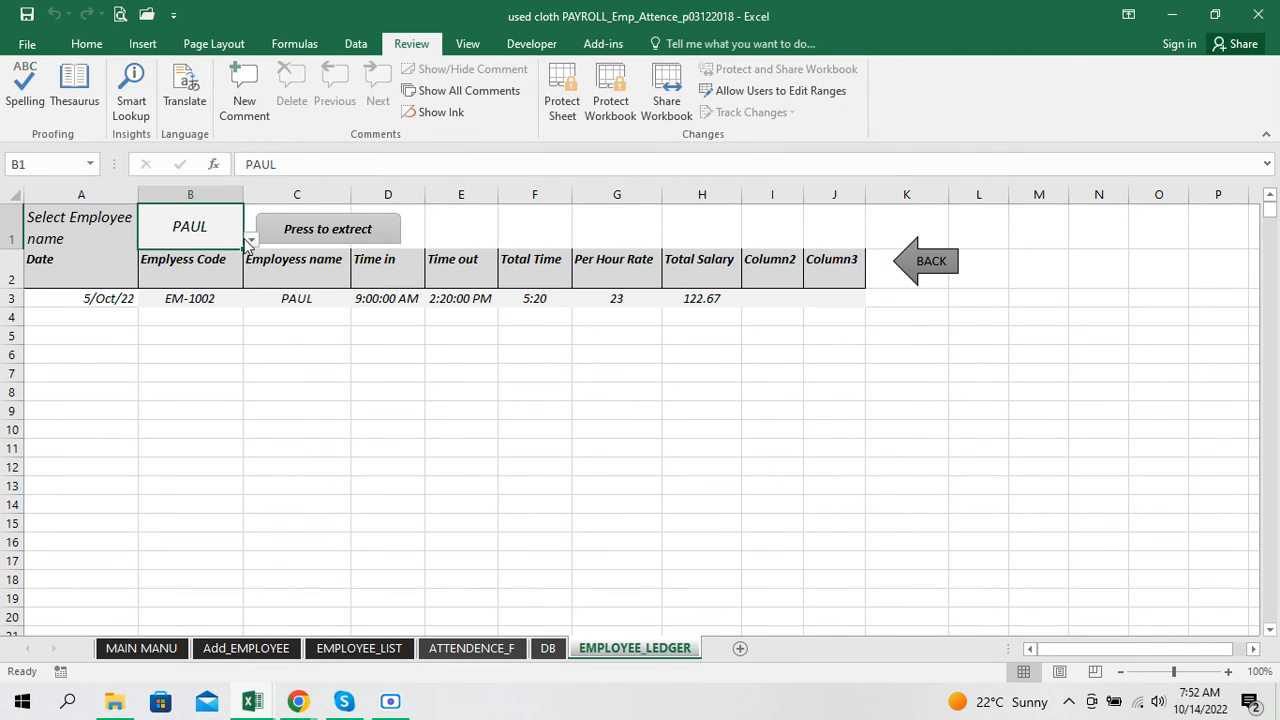
{"action": "left_click", "coordinate": [251, 241]}
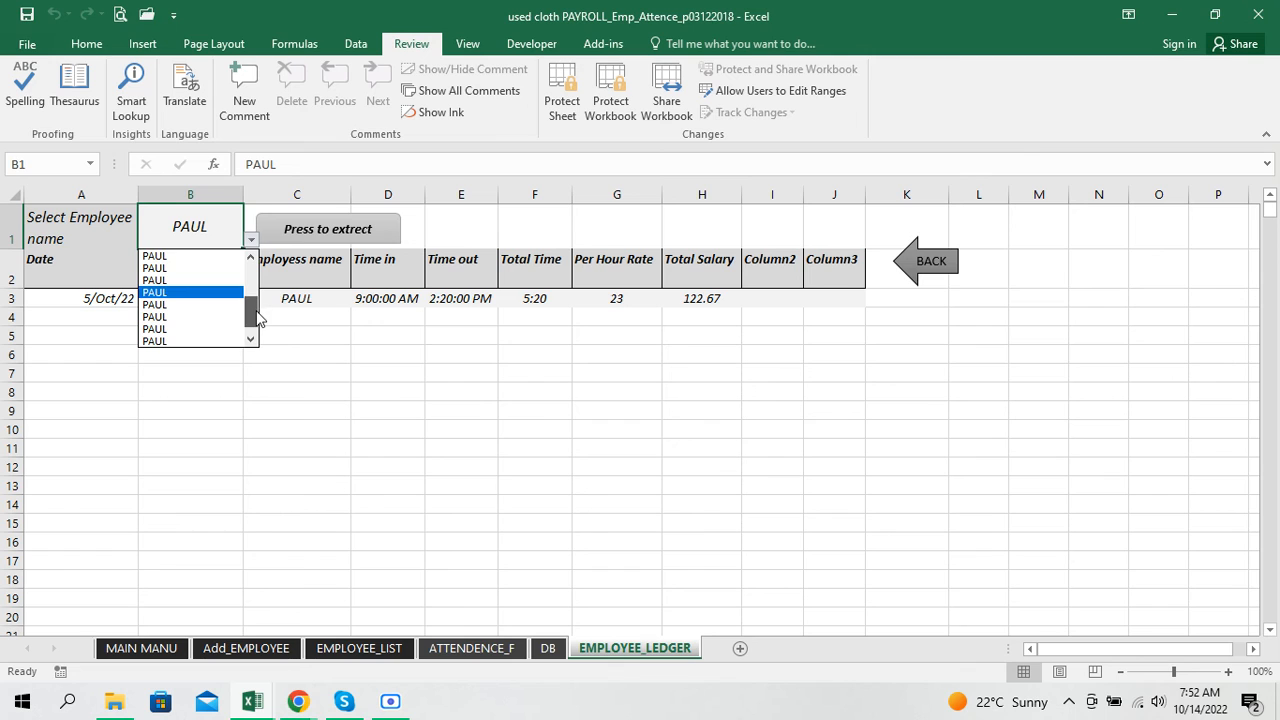
{"action": "left_click_drag", "start_coordinate": [257, 318], "coordinate": [251, 271]}
{"action": "left_click", "coordinate": [205, 257]}
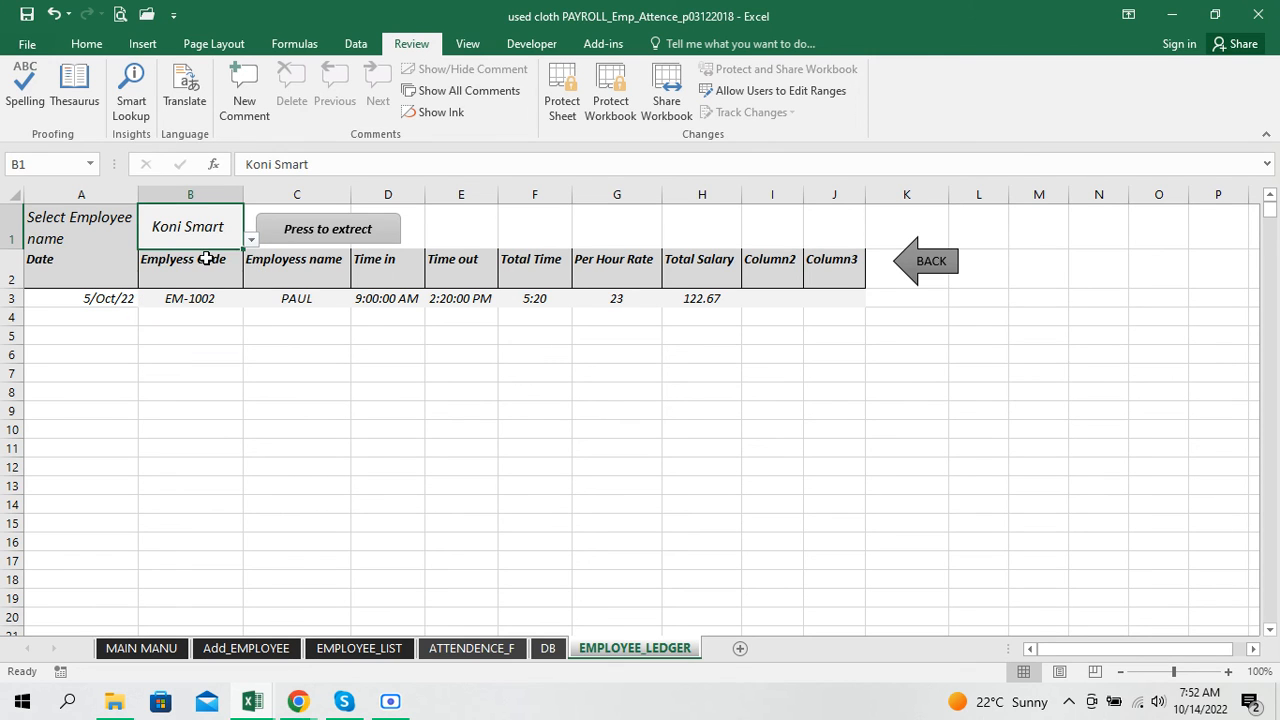
{"action": "left_click", "coordinate": [325, 232]}
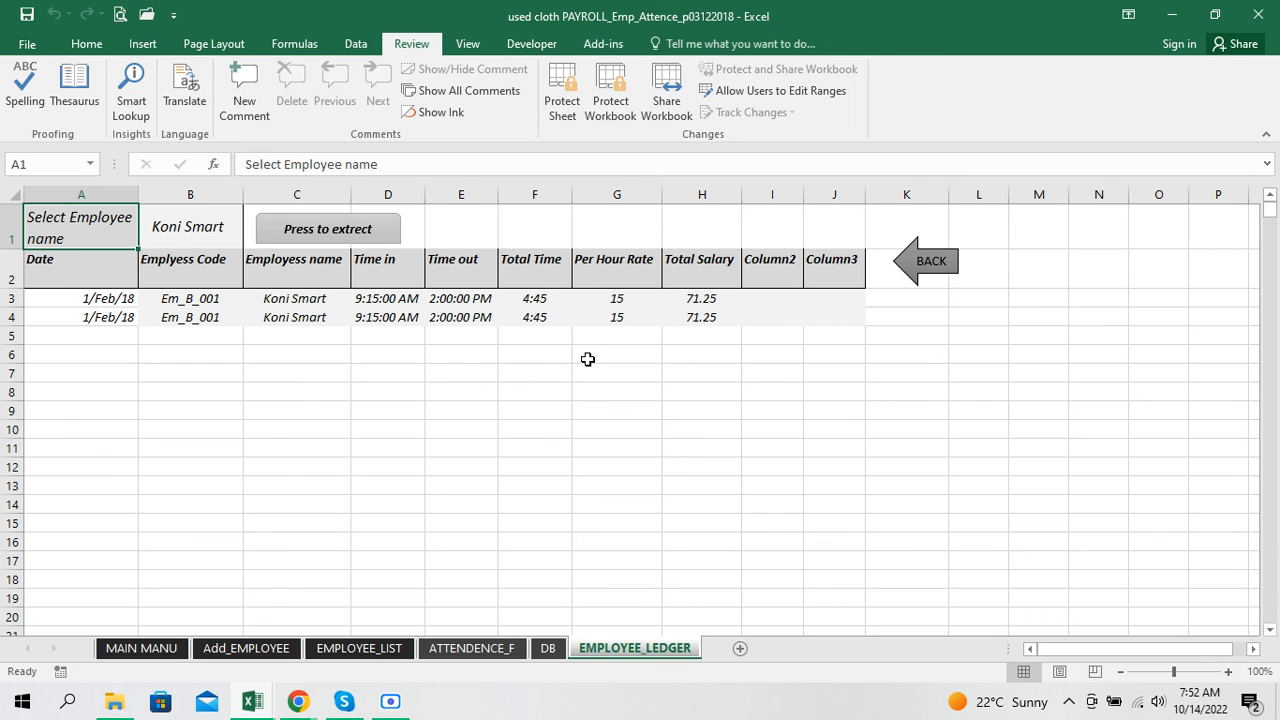
Step: Review the database, employee ledger, attendance form and main menu sheets, ending on the DB sheet
{"action": "left_click", "coordinate": [552, 649]}
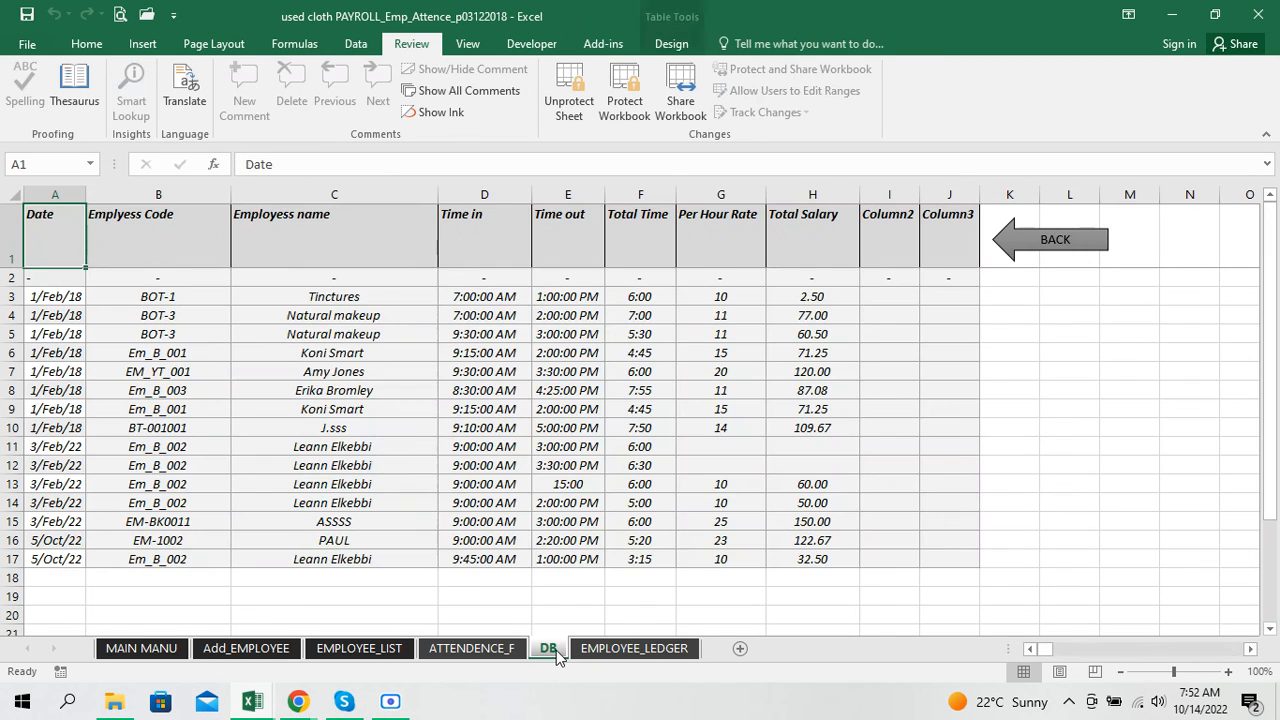
{"action": "left_click", "coordinate": [600, 649]}
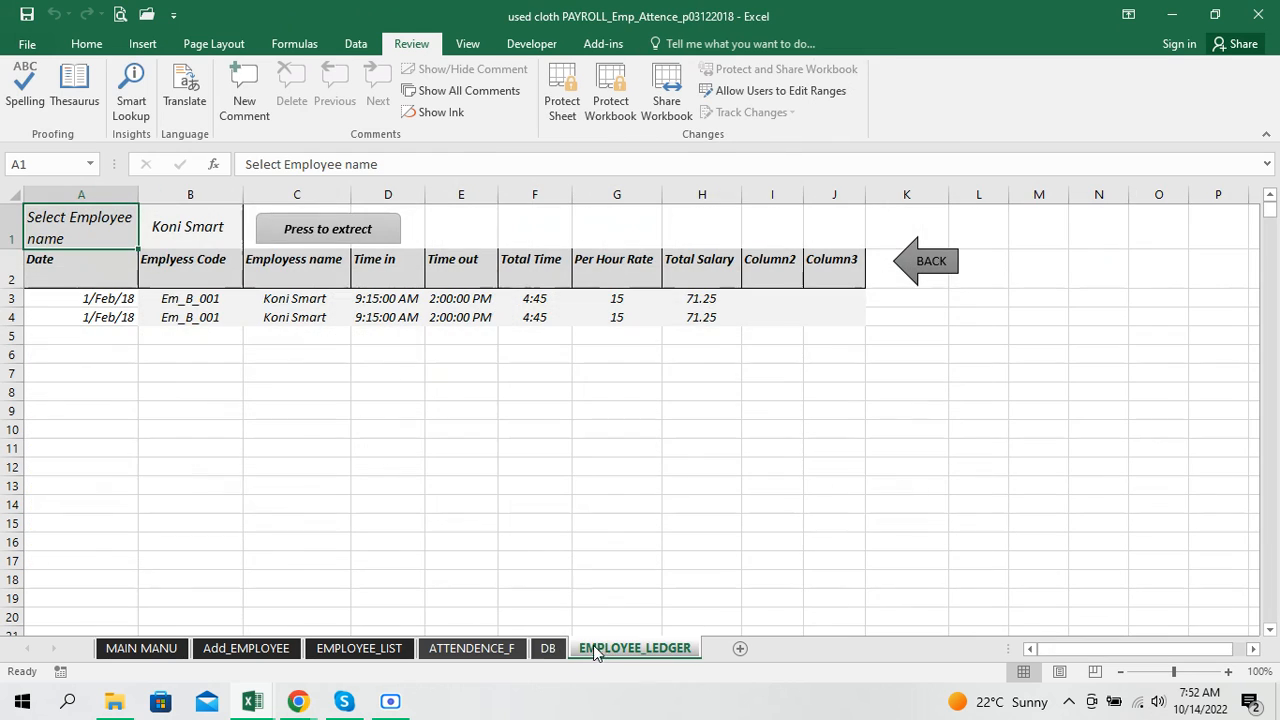
{"action": "left_click", "coordinate": [536, 649]}
{"action": "left_click", "coordinate": [480, 649]}
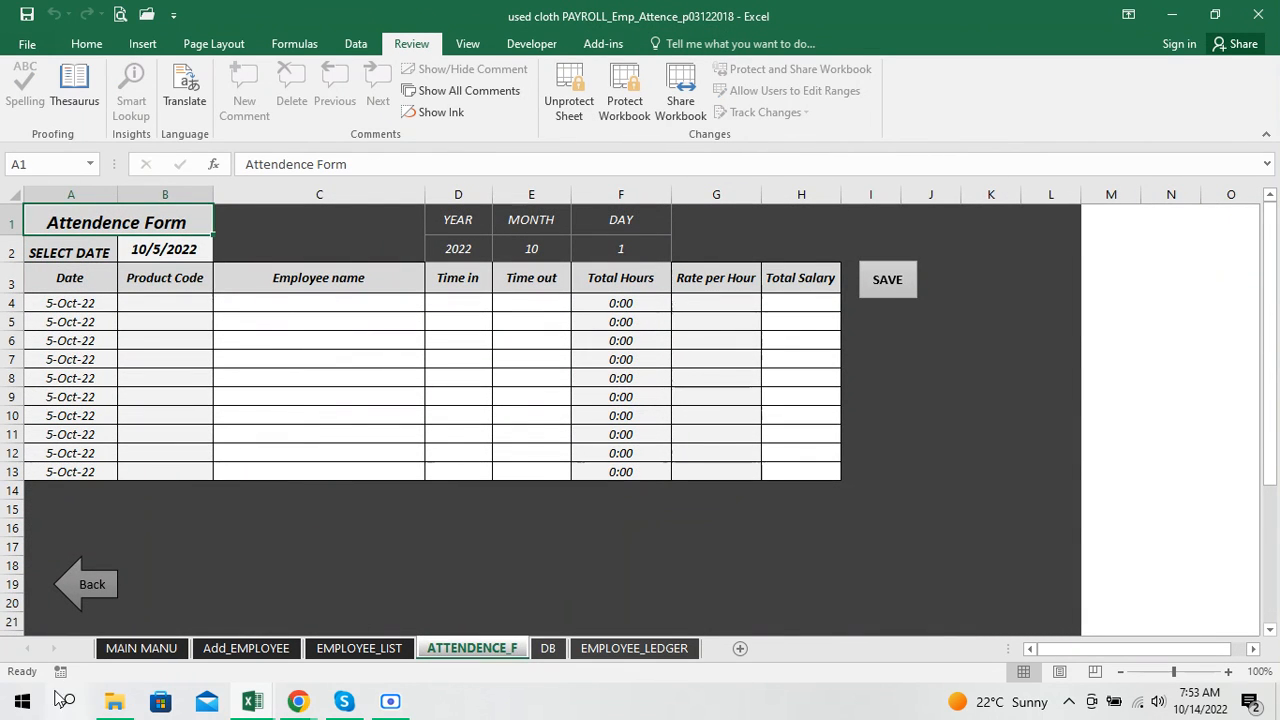
{"action": "left_click", "coordinate": [141, 648]}
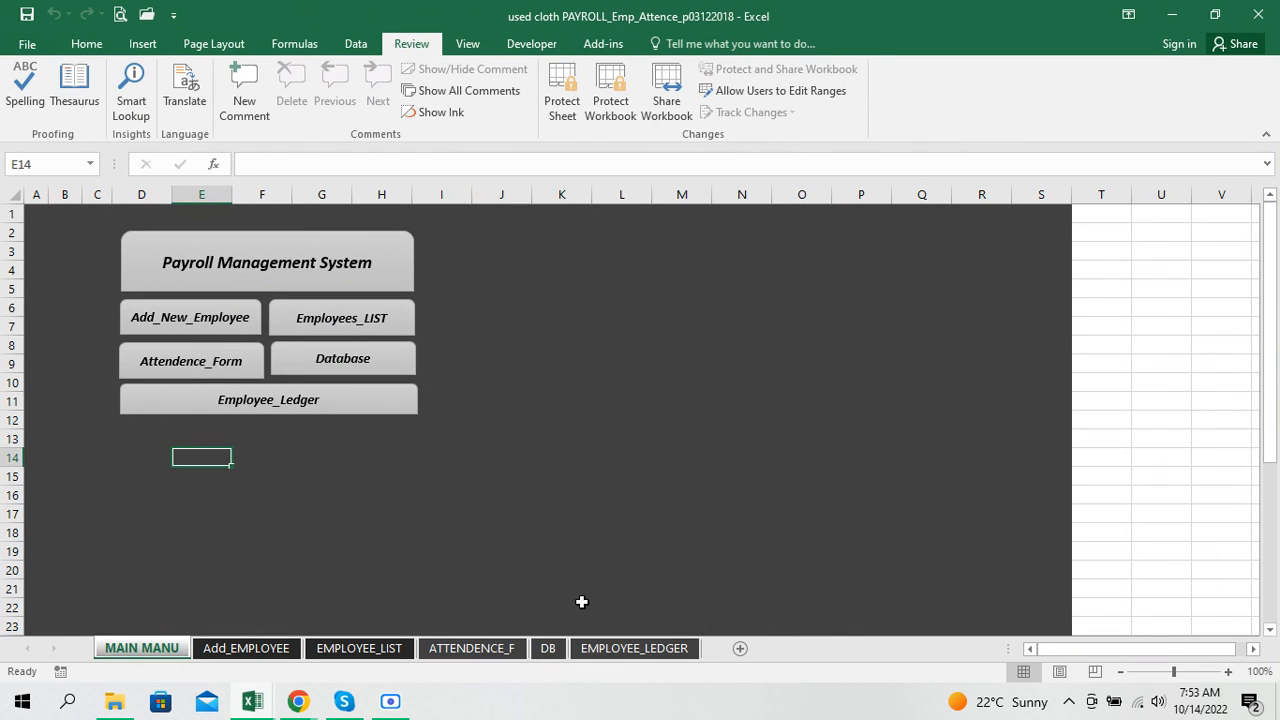
{"action": "left_click", "coordinate": [549, 648]}
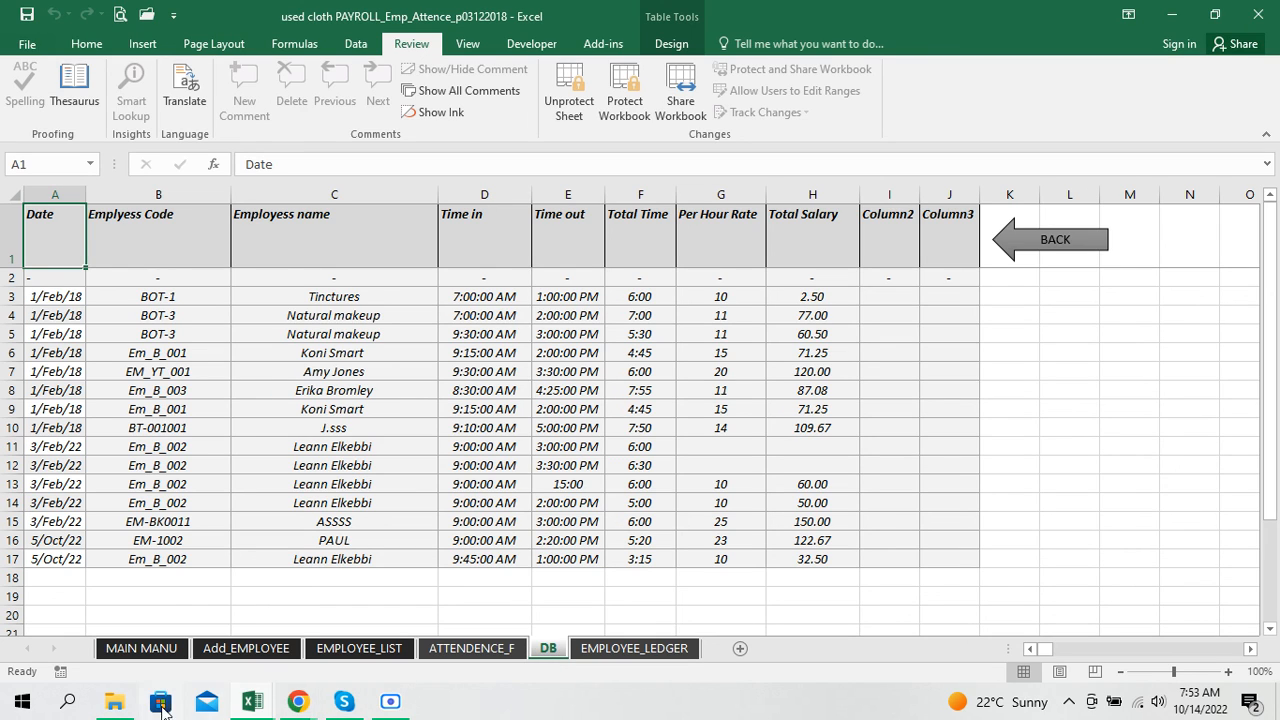
Step: Switch to File Explorer and select the used_Cloth_mac_inventory131022 workbook in the projects folder
{"action": "left_click", "coordinate": [114, 703]}
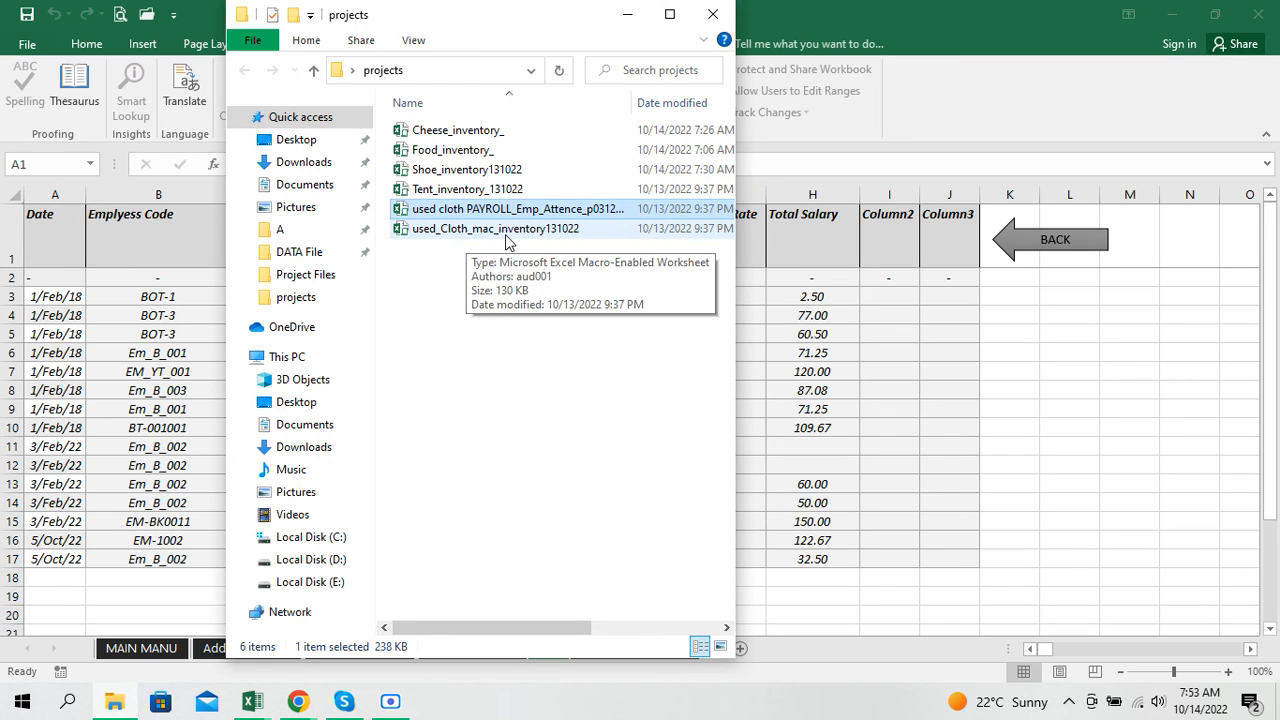
{"action": "left_click", "coordinate": [566, 231]}
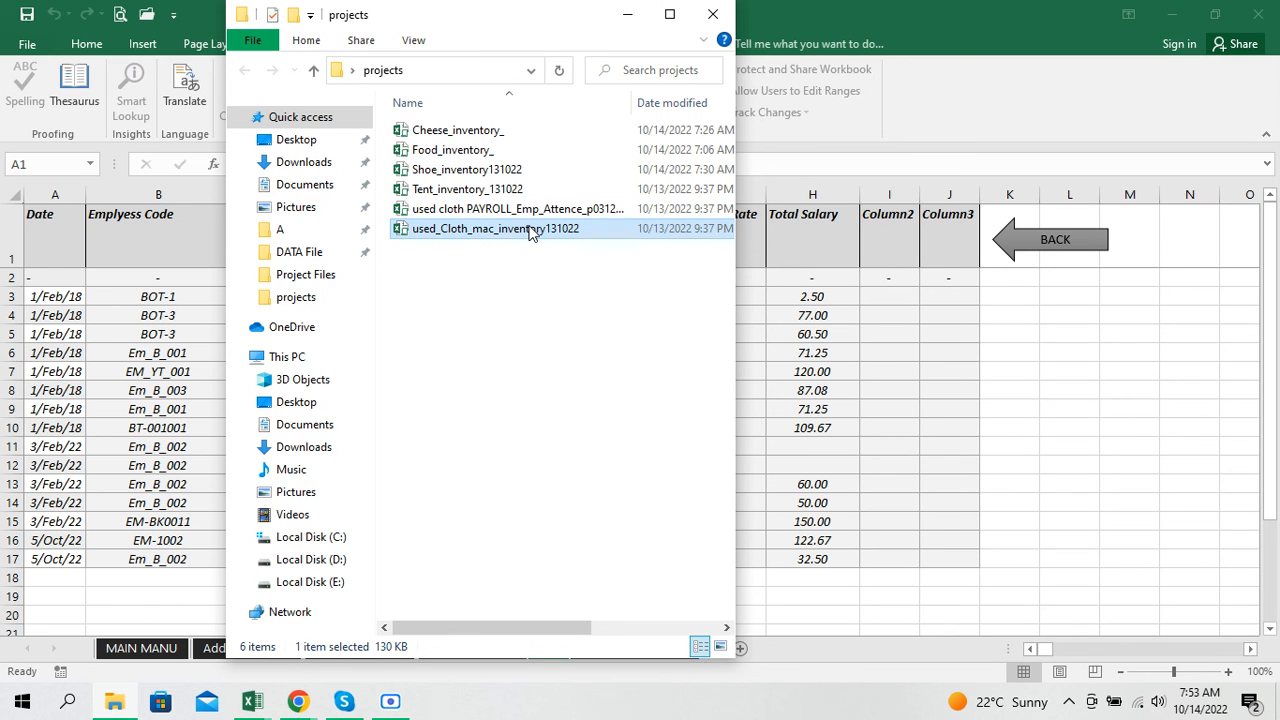
{"action": "left_click", "coordinate": [392, 705]}
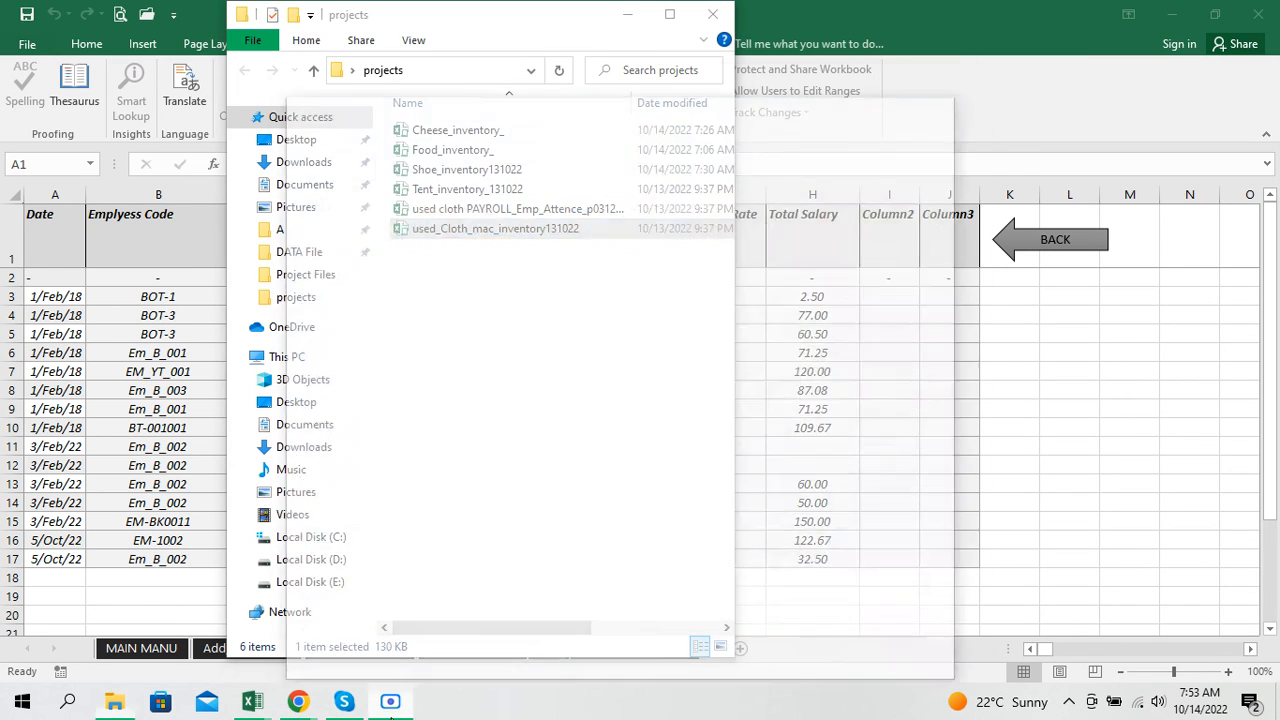